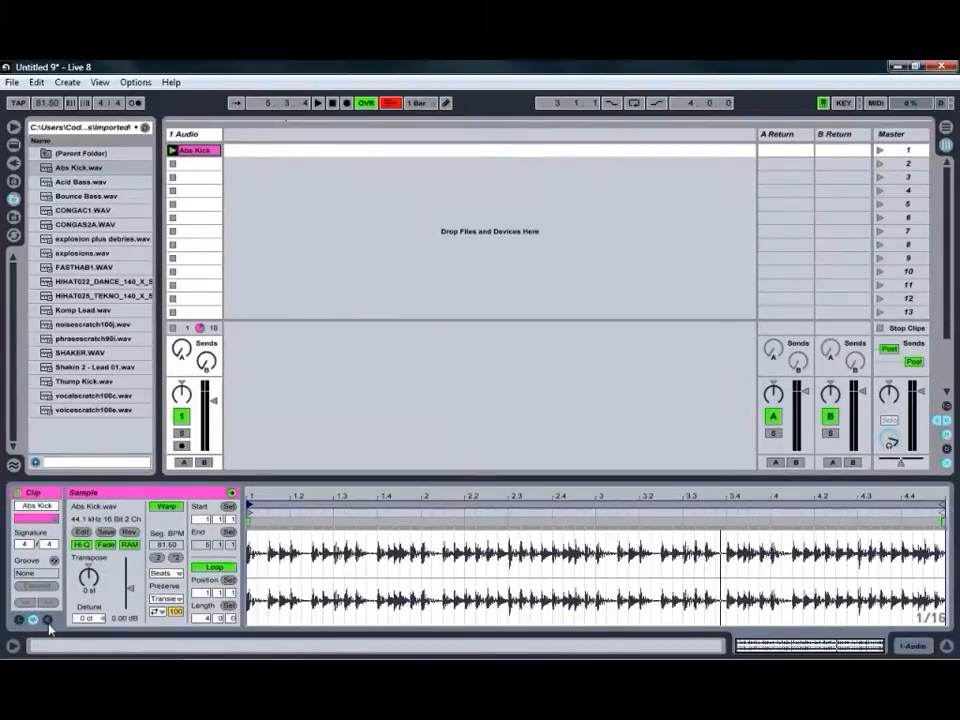
# - Show the Abs Kick clip's Launch and Envelopes boxes beside its Sample box
pyautogui.click(17, 621)
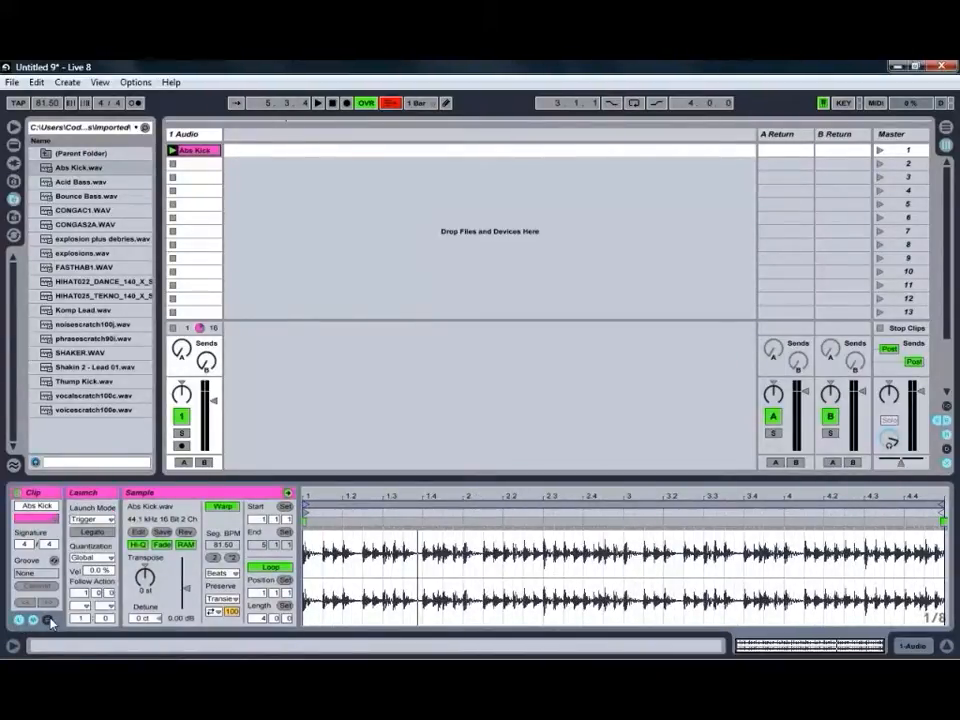
pyautogui.click(49, 621)
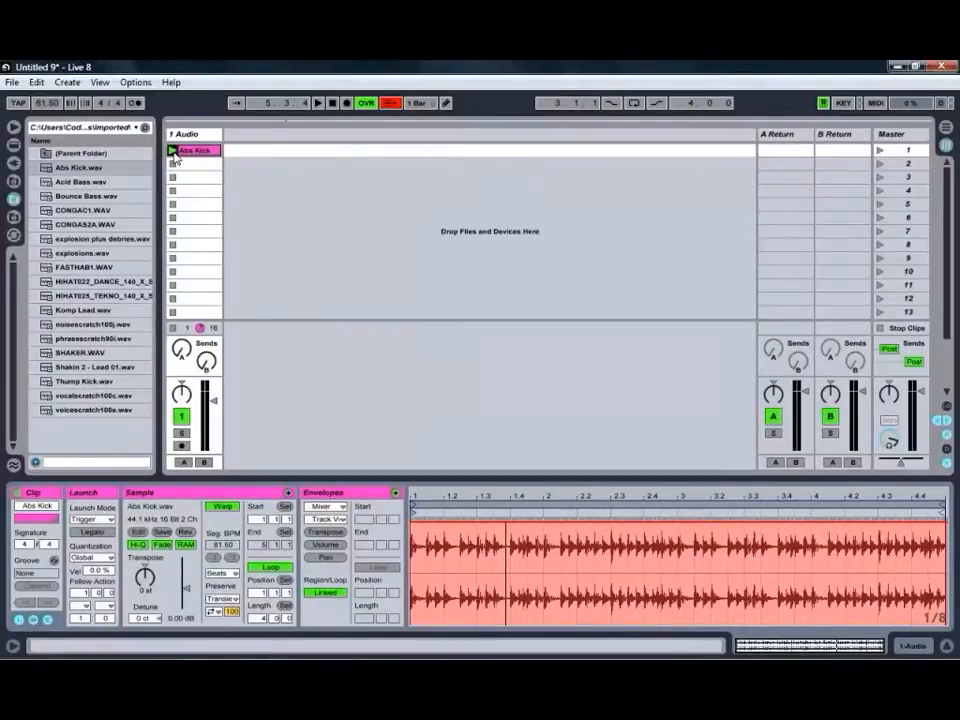
# - Set the Abs Kick clip's launch mode to Toggle and audition it on and off a few times
pyautogui.click(92, 519)
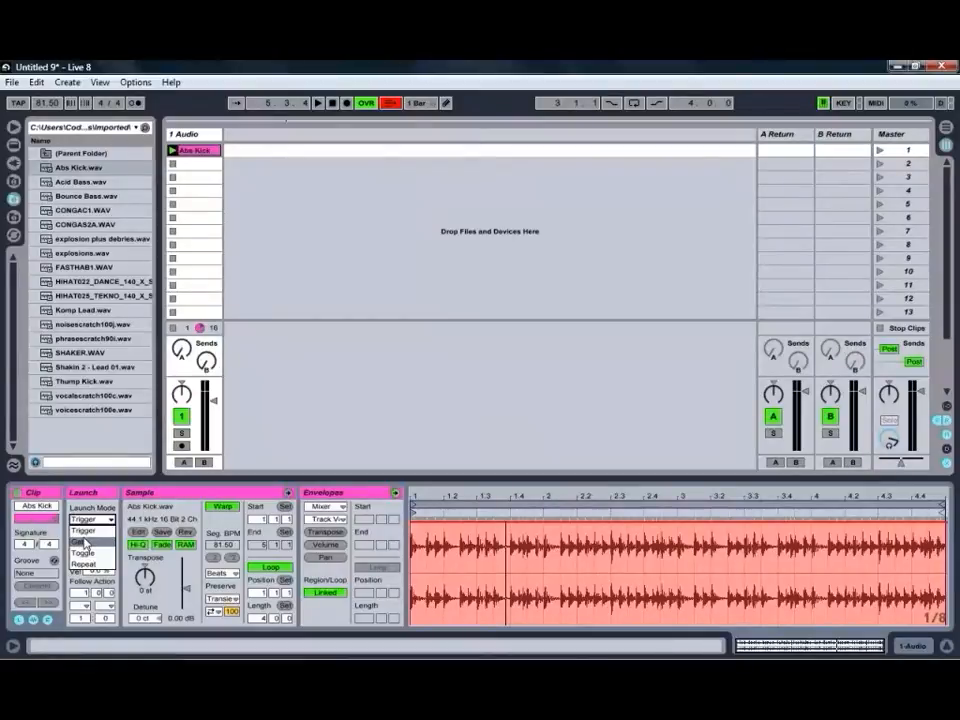
pyautogui.click(84, 553)
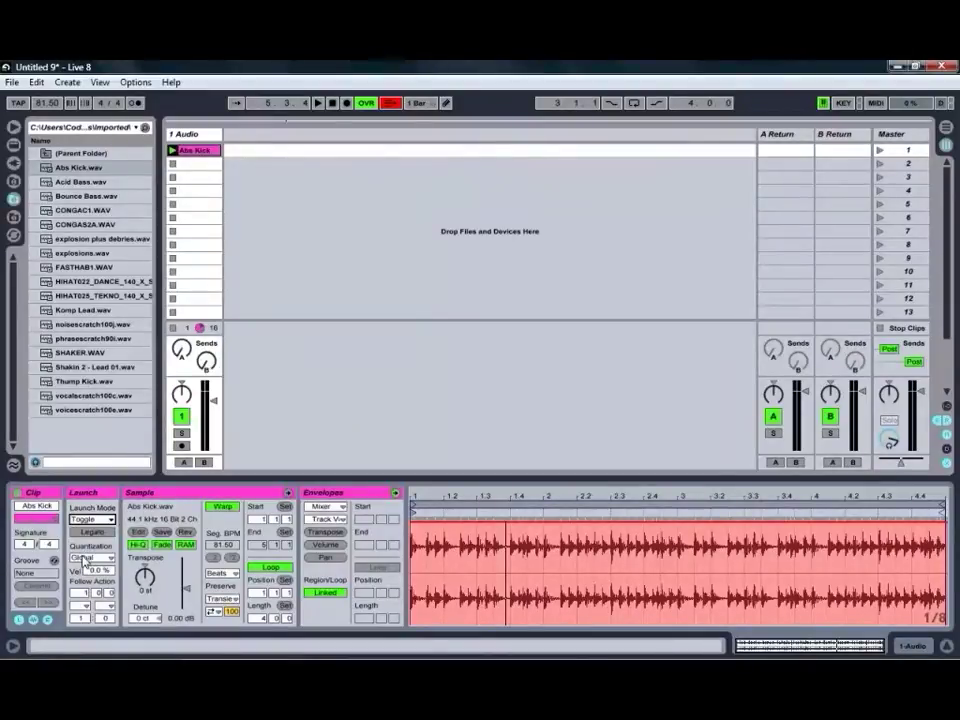
pyautogui.click(174, 151)
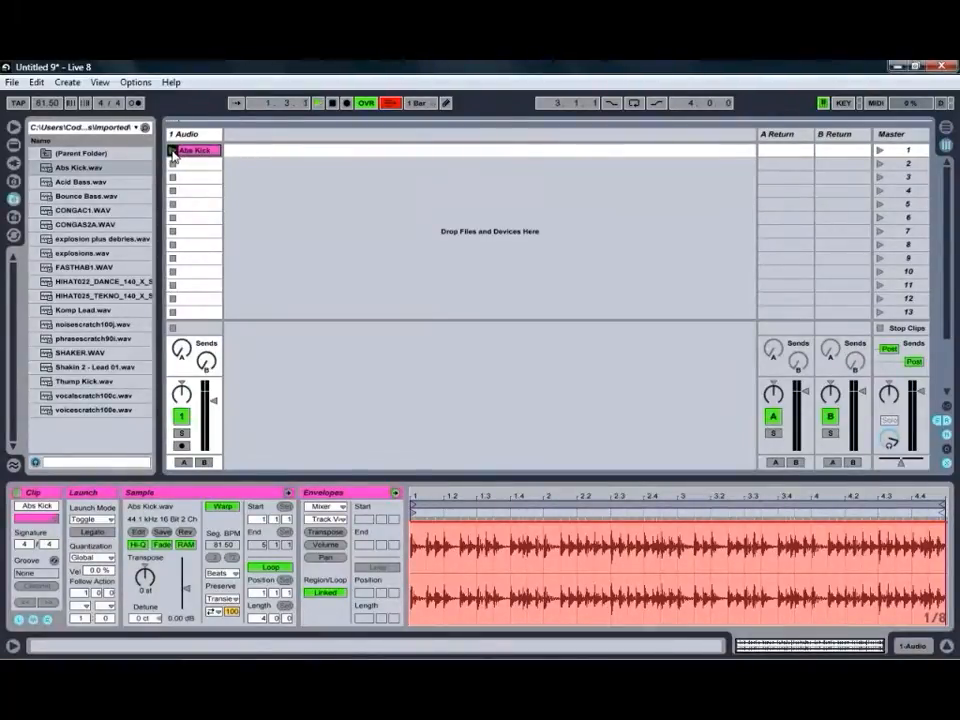
pyautogui.click(173, 152)
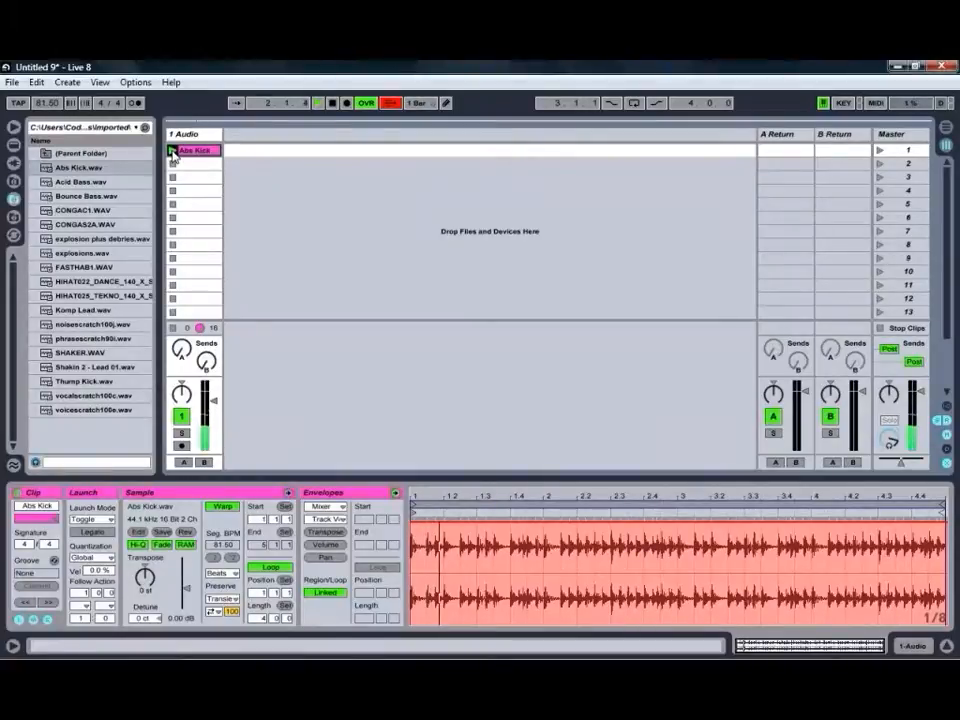
pyautogui.click(173, 152)
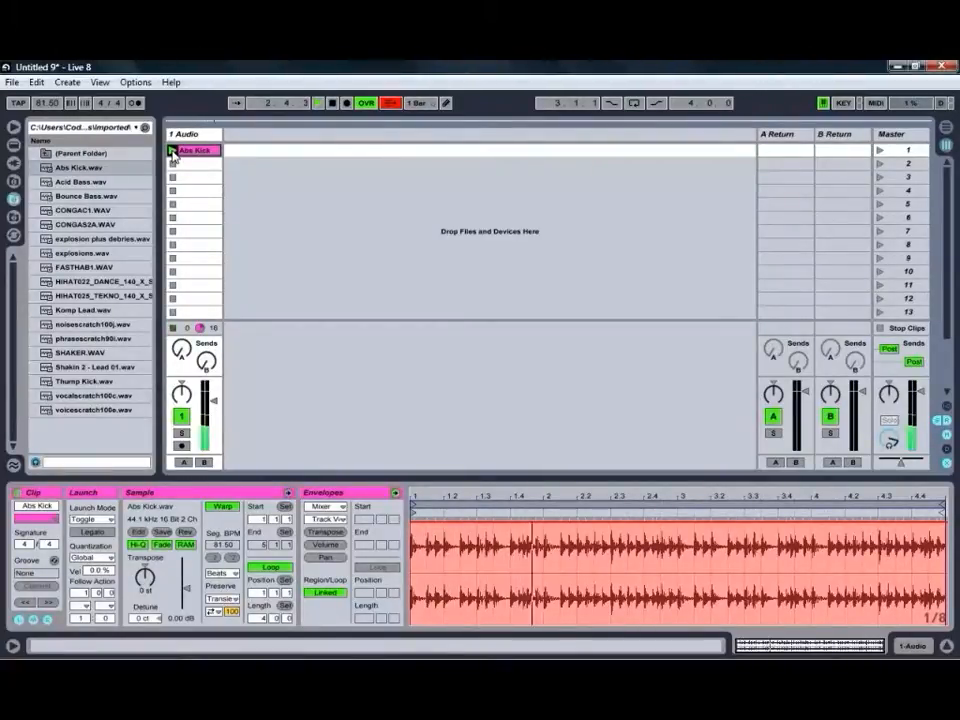
pyautogui.click(173, 152)
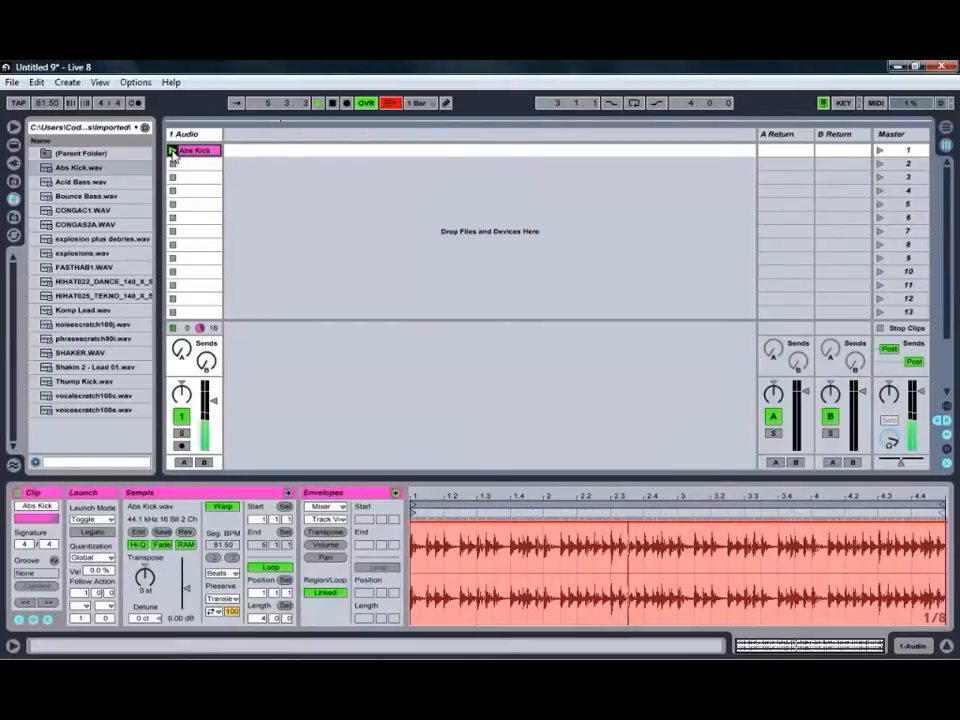
pyautogui.click(173, 152)
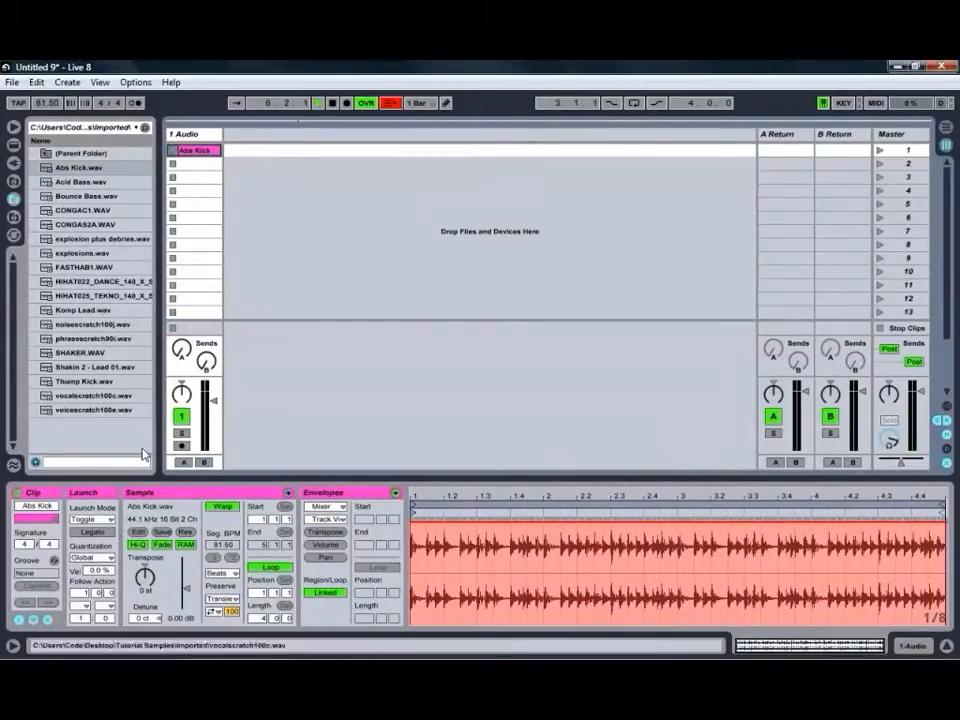
# - Switch the launch mode to Gate and launch the clip to hear it
pyautogui.click(92, 519)
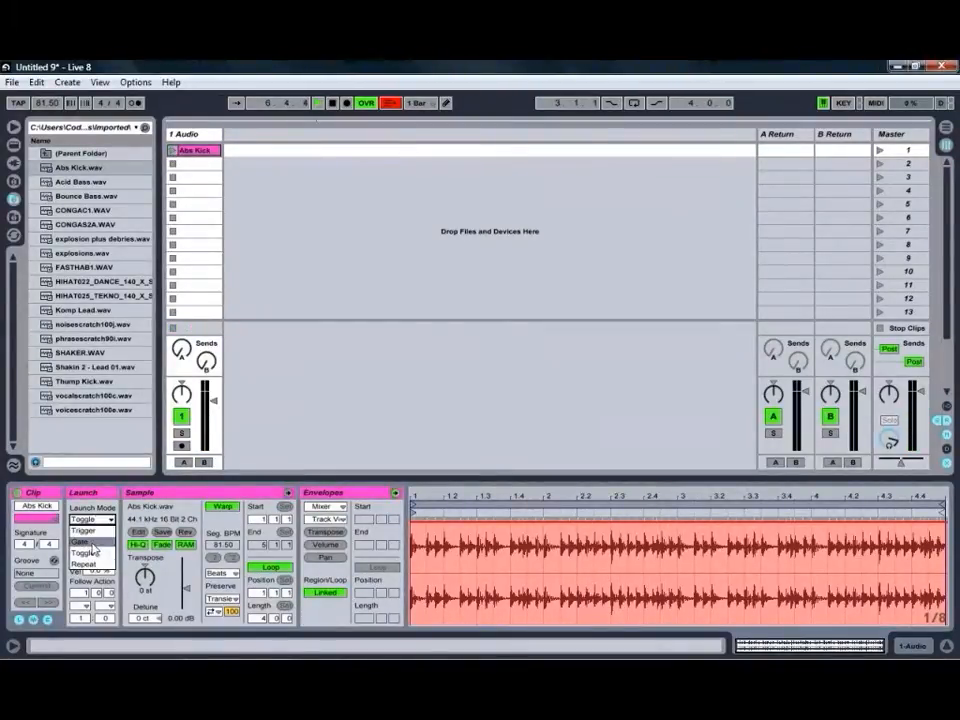
pyautogui.click(96, 544)
pyautogui.click(173, 152)
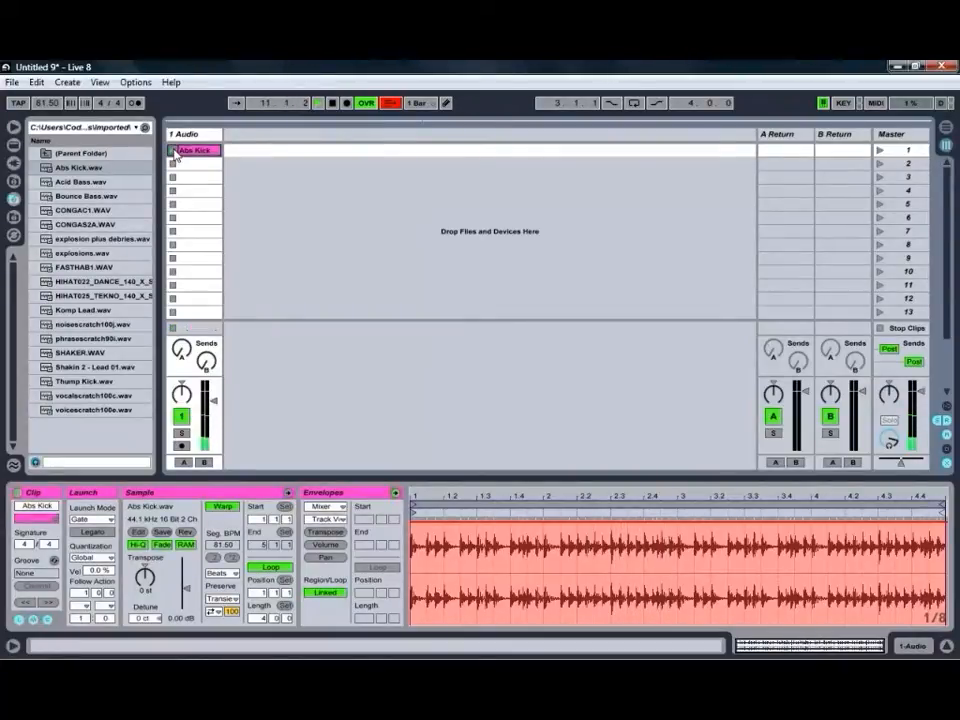
# - Switch the launch mode to Repeat, launch the clip, then stop it
pyautogui.click(92, 519)
pyautogui.click(99, 566)
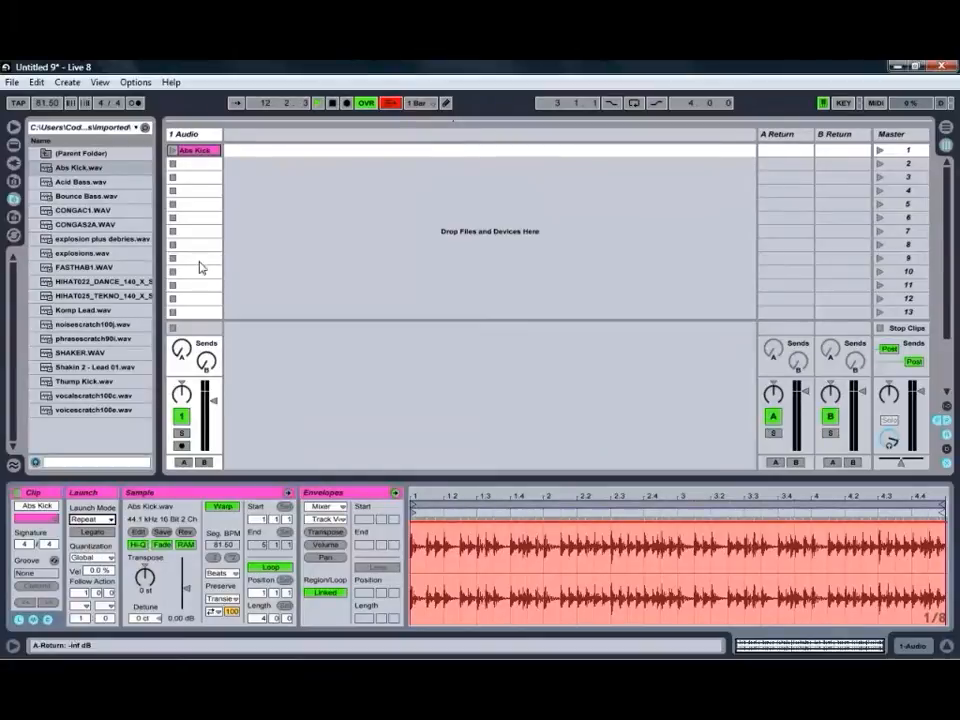
pyautogui.click(173, 152)
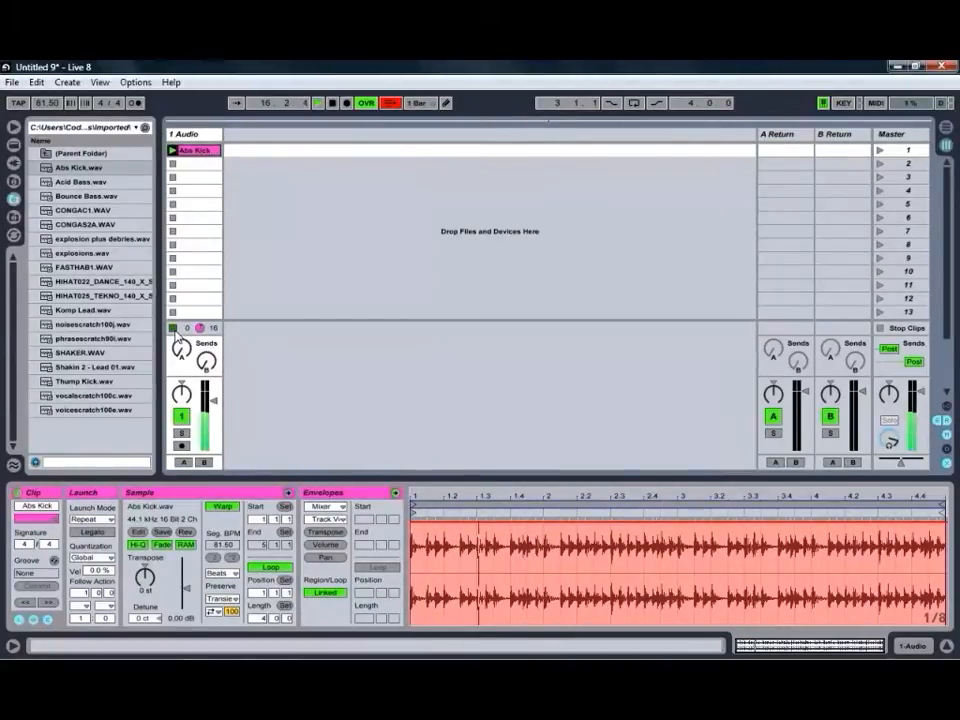
pyautogui.click(173, 328)
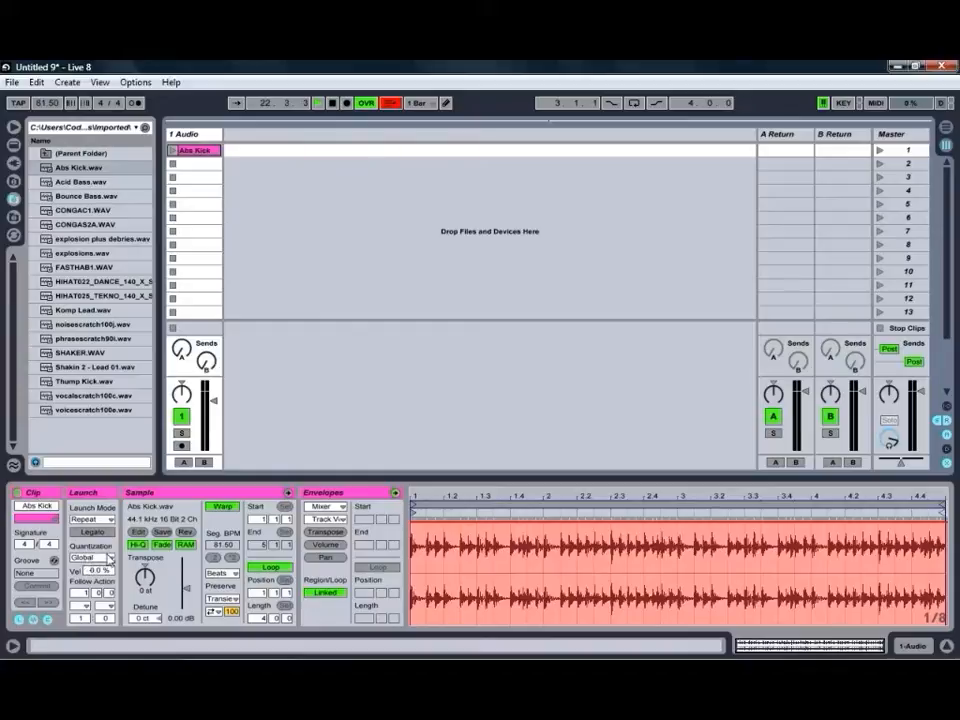
# - Review the clip's quantization (Global) and keep the song-wide quantization at 1 Bar
pyautogui.click(108, 557)
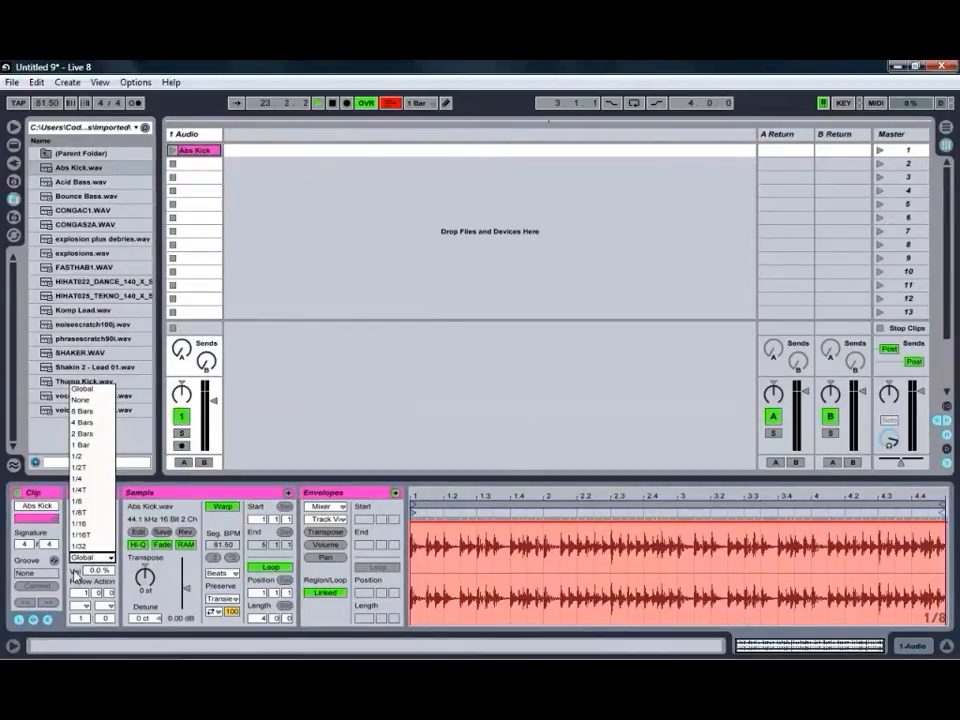
pyautogui.click(76, 576)
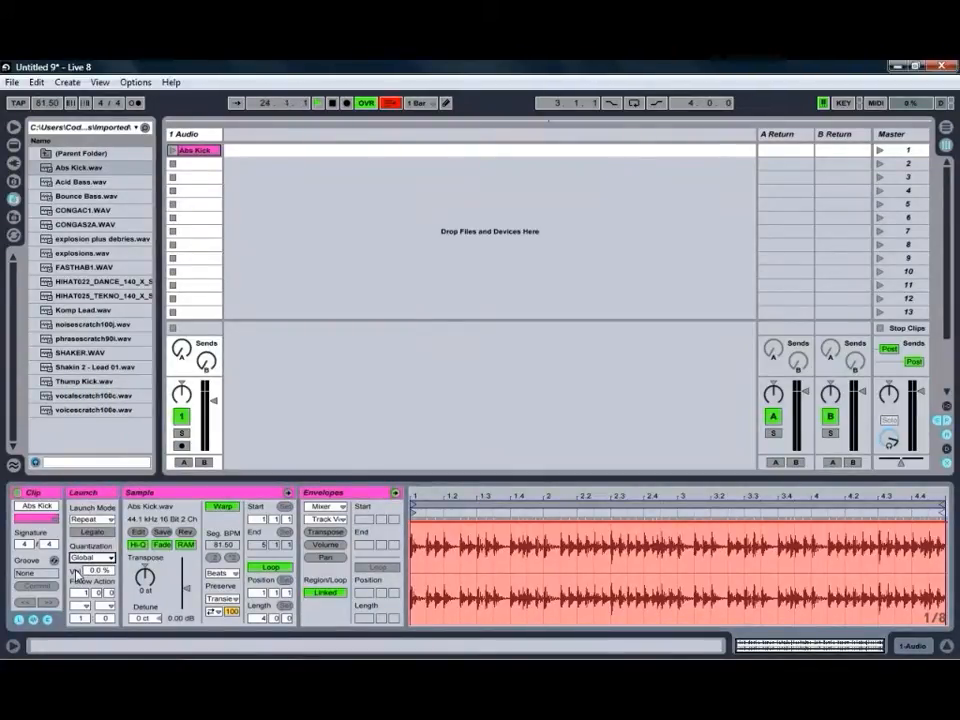
pyautogui.click(90, 558)
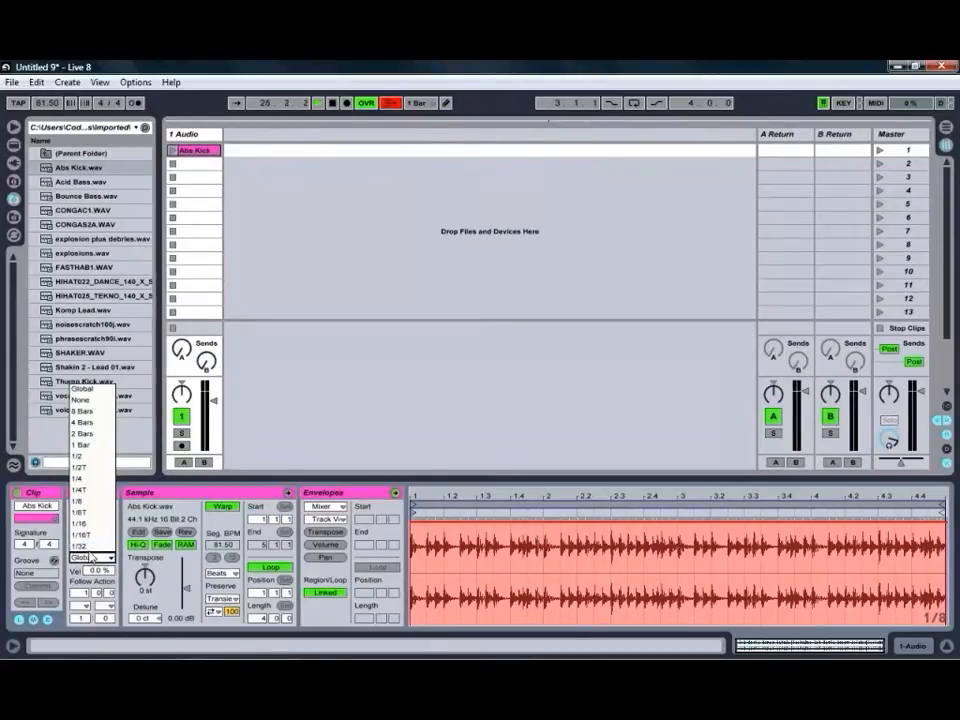
pyautogui.click(355, 244)
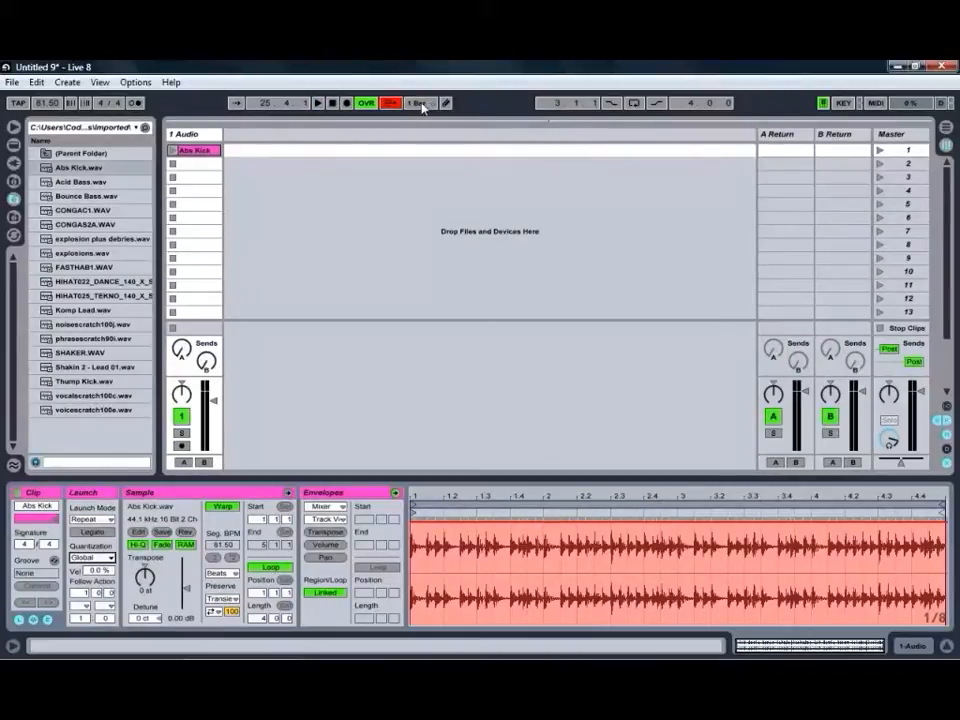
pyautogui.click(424, 103)
pyautogui.click(418, 167)
# - Quantize the Abs Kick clip's launch to 1/4 notes and launch it
pyautogui.click(102, 562)
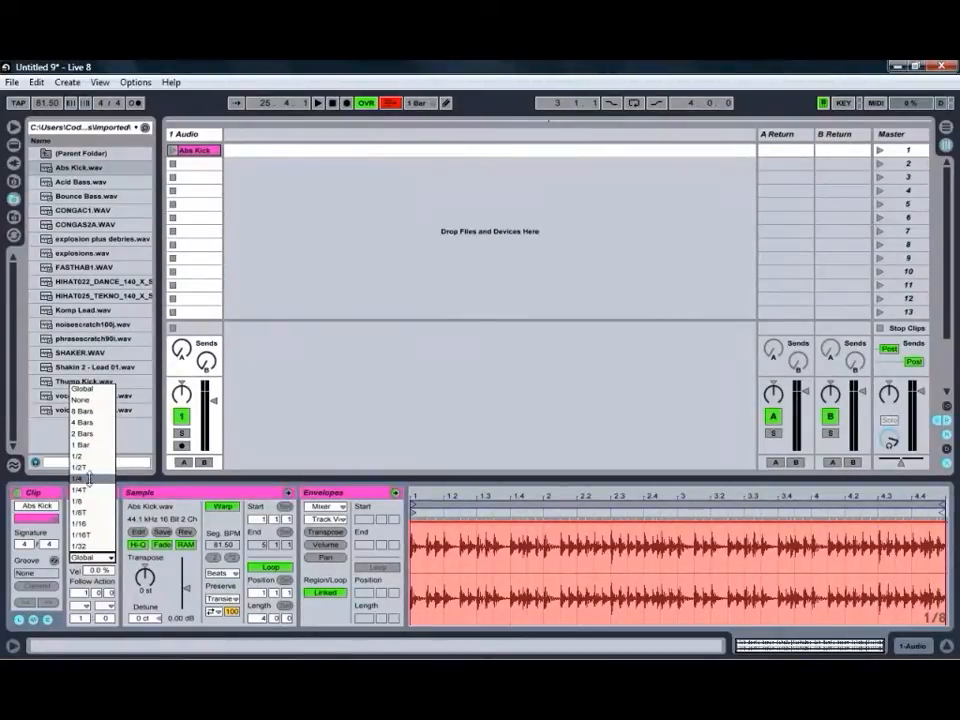
pyautogui.click(89, 478)
pyautogui.click(172, 151)
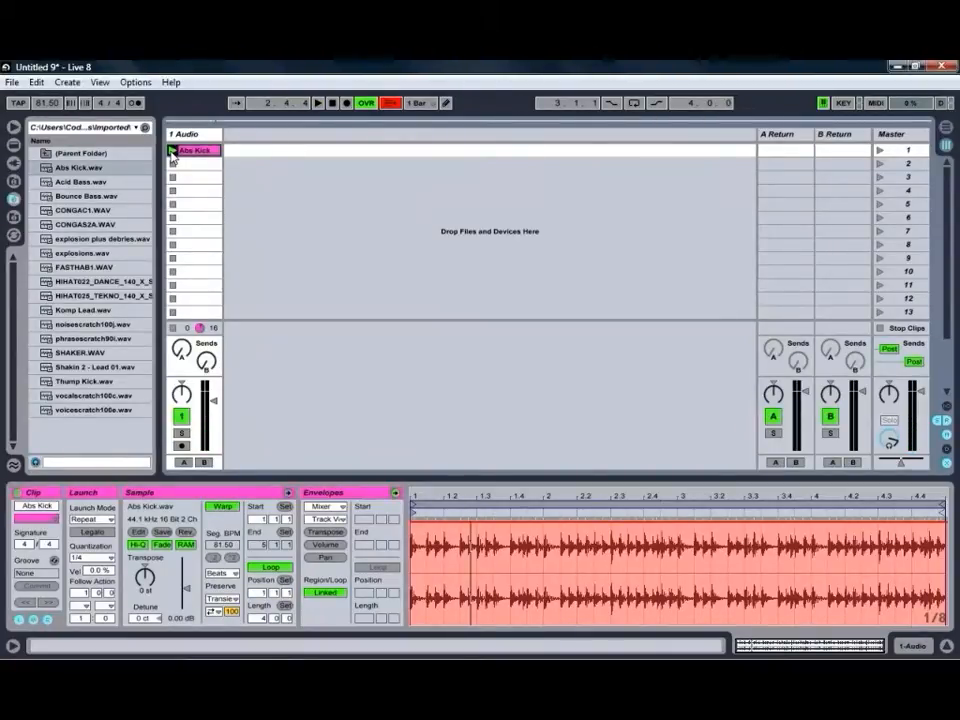
# - Return the clip to Trigger launch mode with Global quantization
pyautogui.click(92, 519)
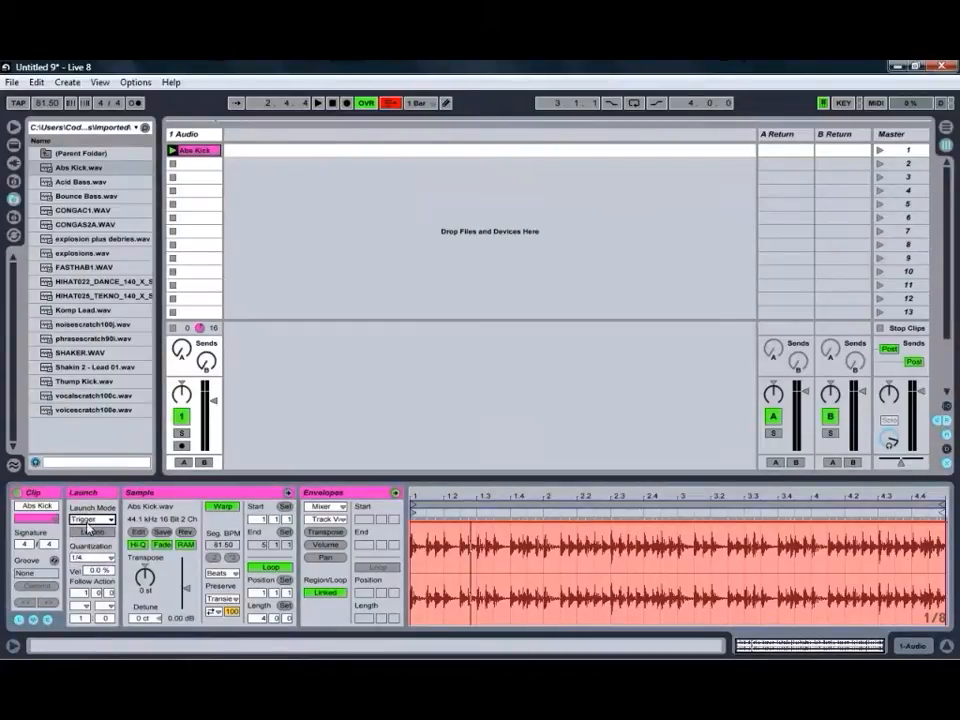
pyautogui.click(92, 557)
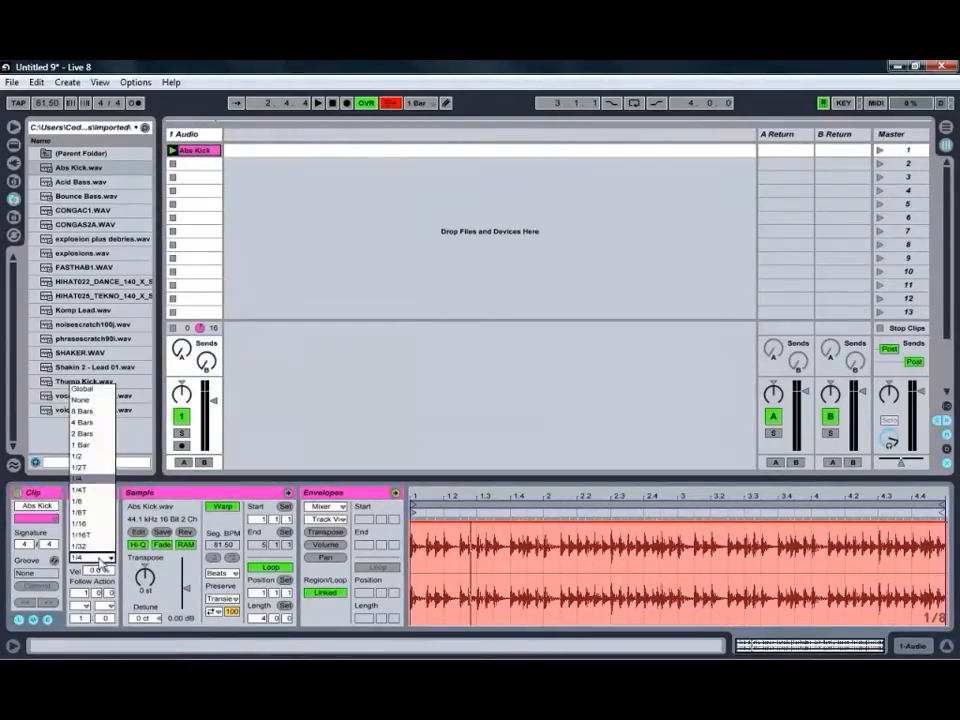
pyautogui.click(96, 389)
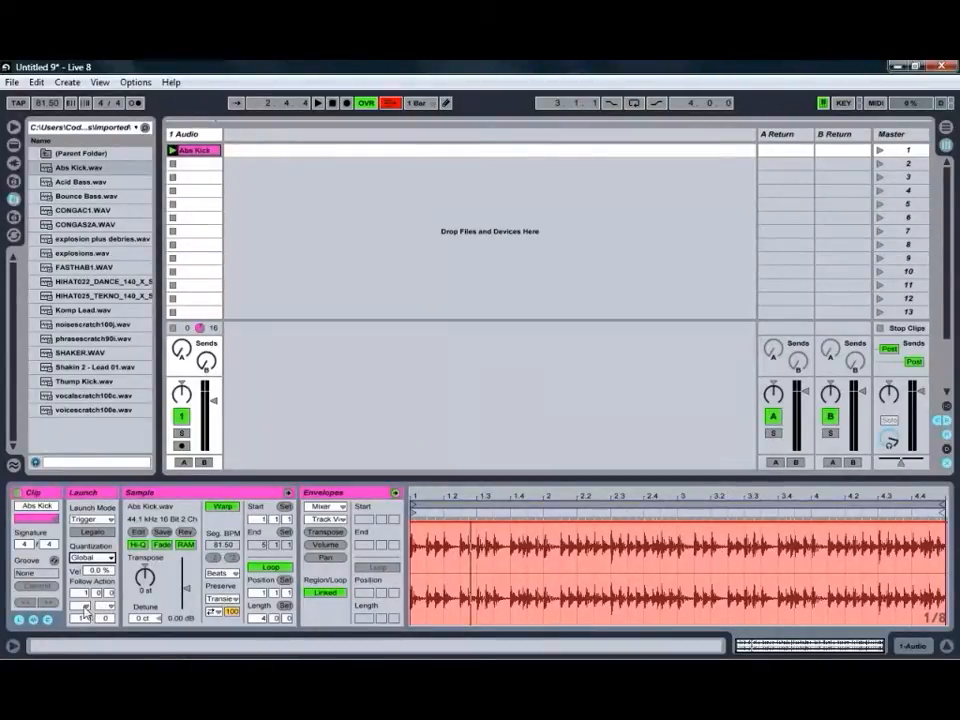
pyautogui.click(86, 607)
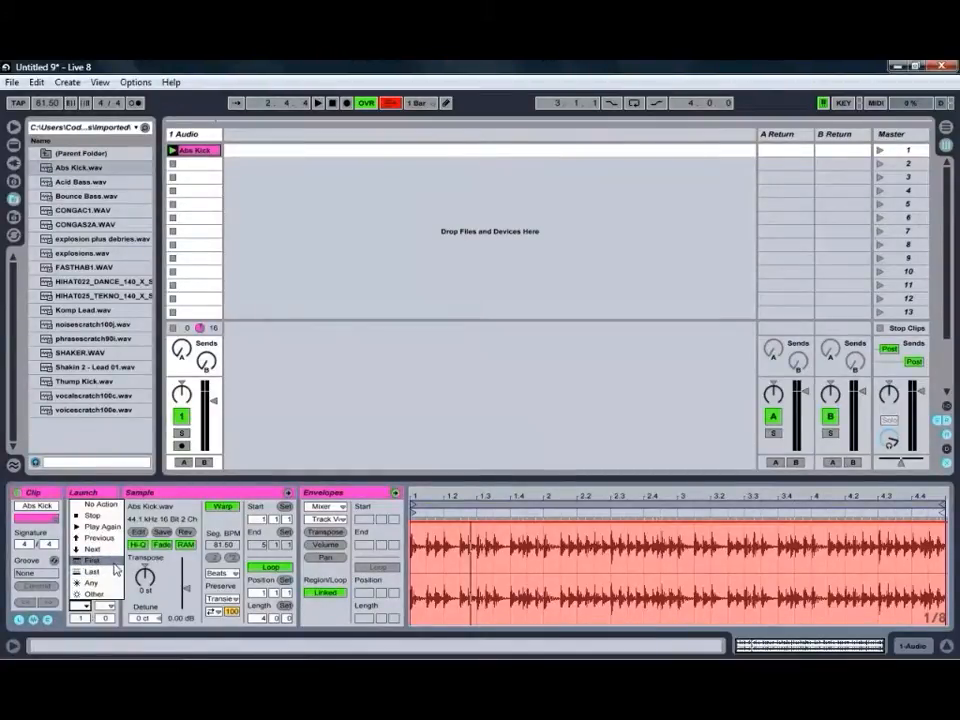
pyautogui.click(207, 135)
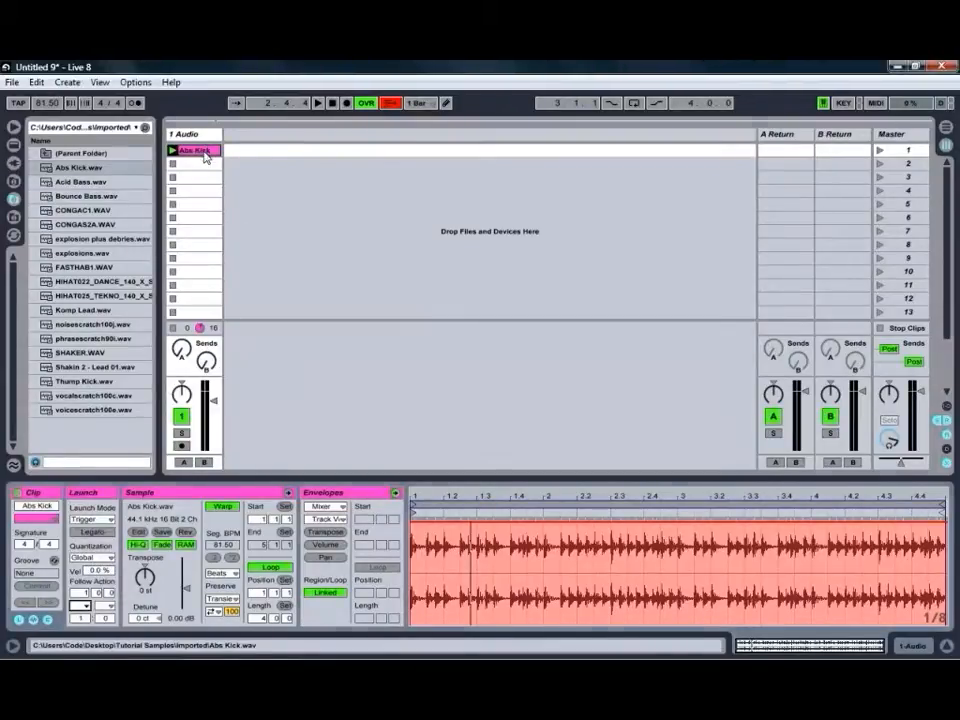
# - Duplicate the Abs Kick clip and move the two copies to lower slots in the track
pyautogui.hotkey('ctrl', 'd')
pyautogui.hotkey('ctrl', 'd')
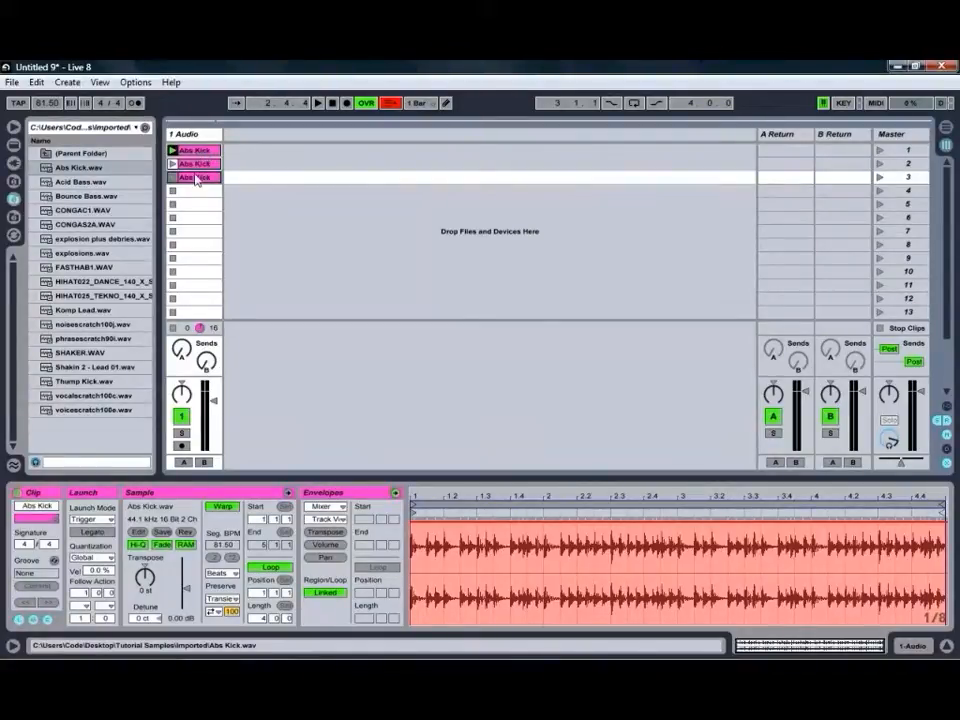
pyautogui.press('Down')
pyautogui.press('Down')
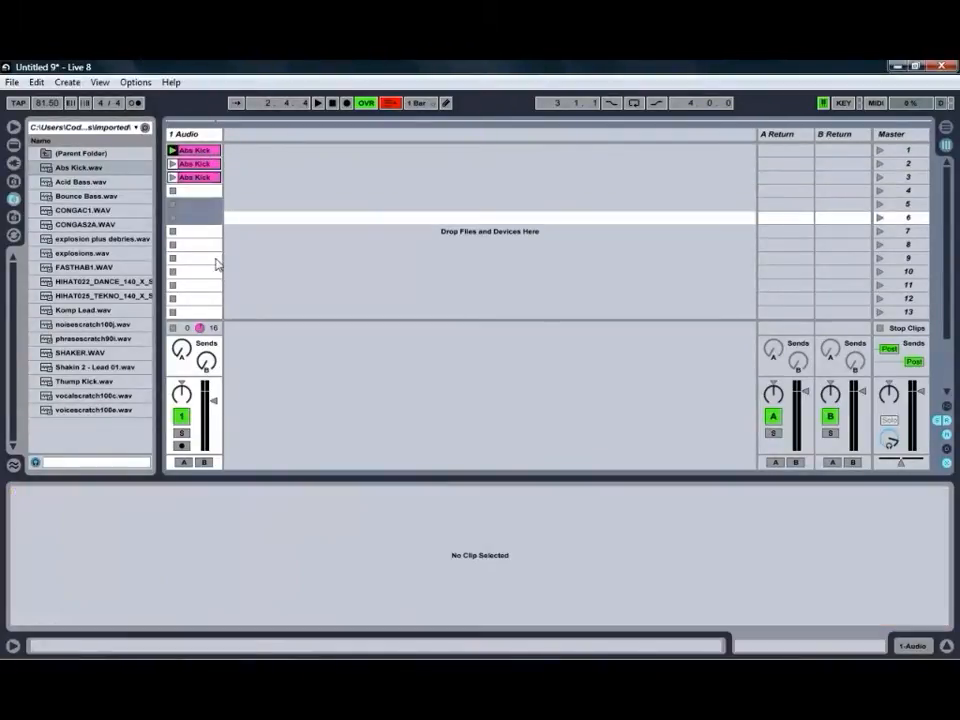
pyautogui.press('Up')
pyautogui.press('Up')
pyautogui.press('Up')
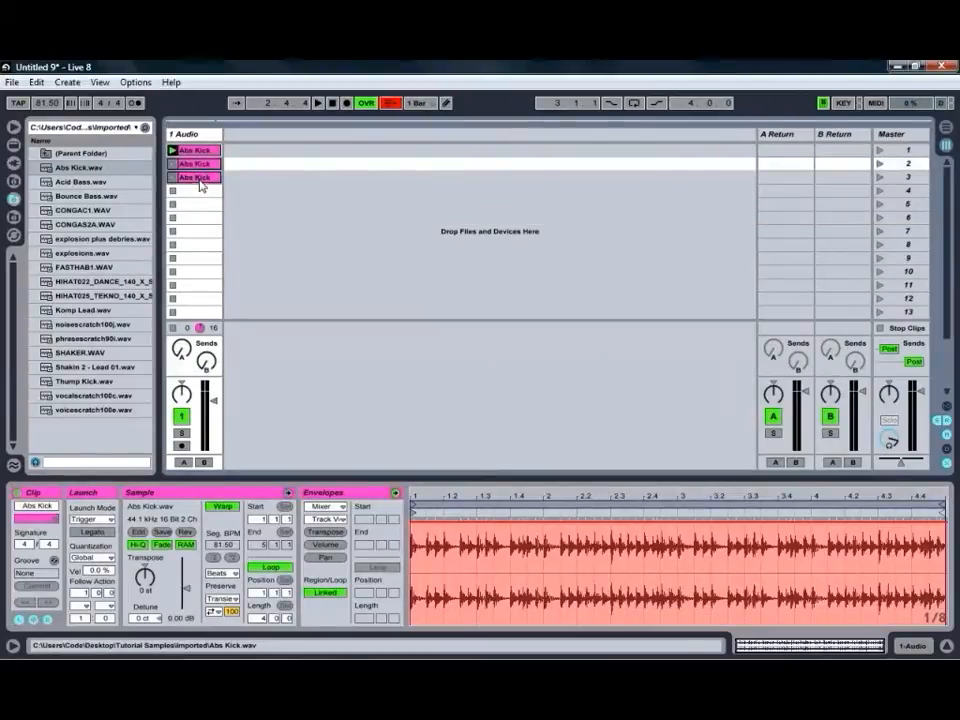
pyautogui.keyDown('shift'); pyautogui.click(200, 184); pyautogui.keyUp('shift')
pyautogui.moveTo(200, 184); pyautogui.dragTo(201, 241)
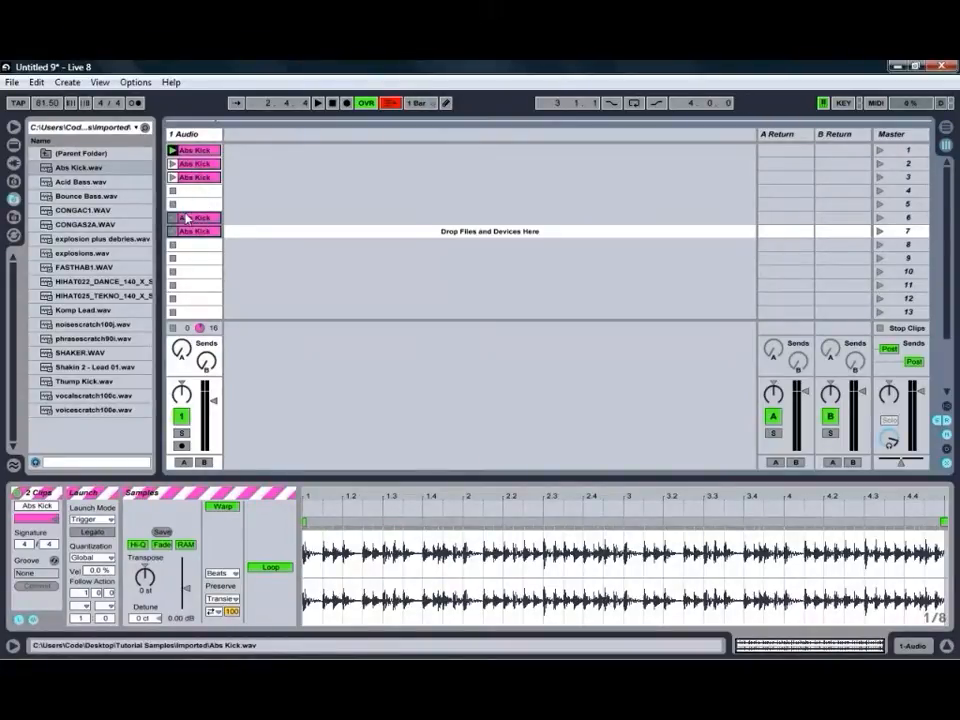
# - Delete the Abs Kick copies sitting in slots 6 and 7
pyautogui.click(195, 152)
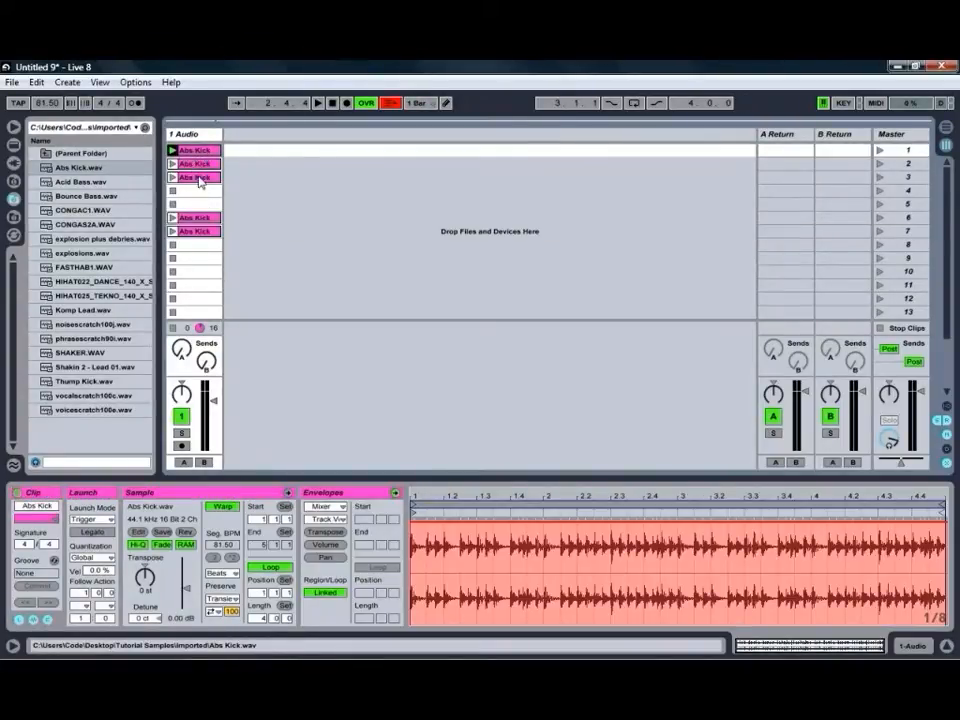
pyautogui.click(84, 605)
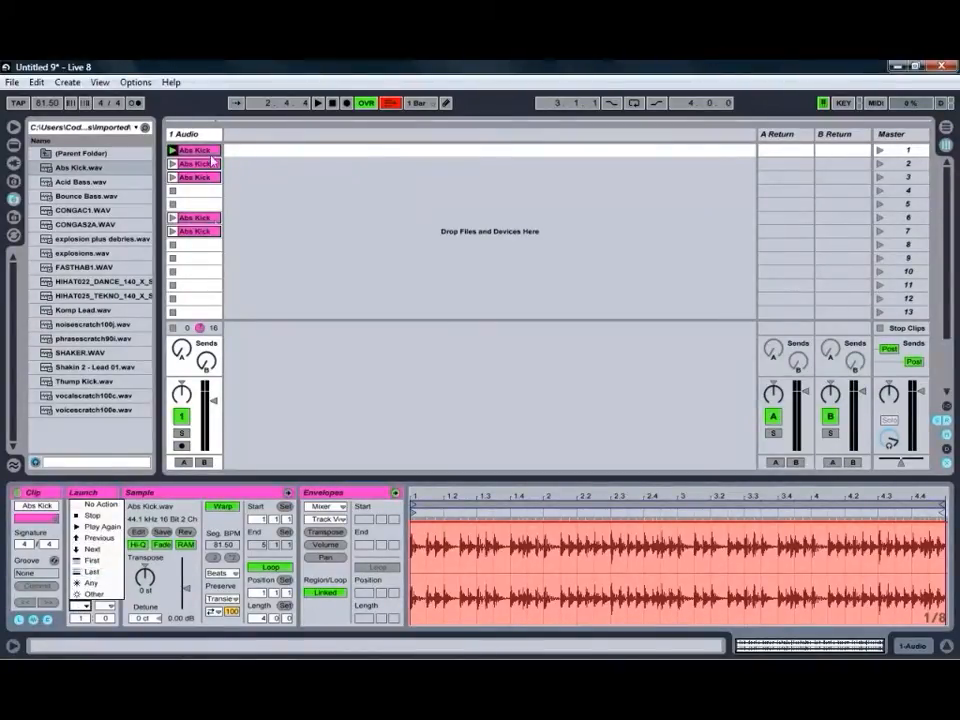
pyautogui.click(175, 178)
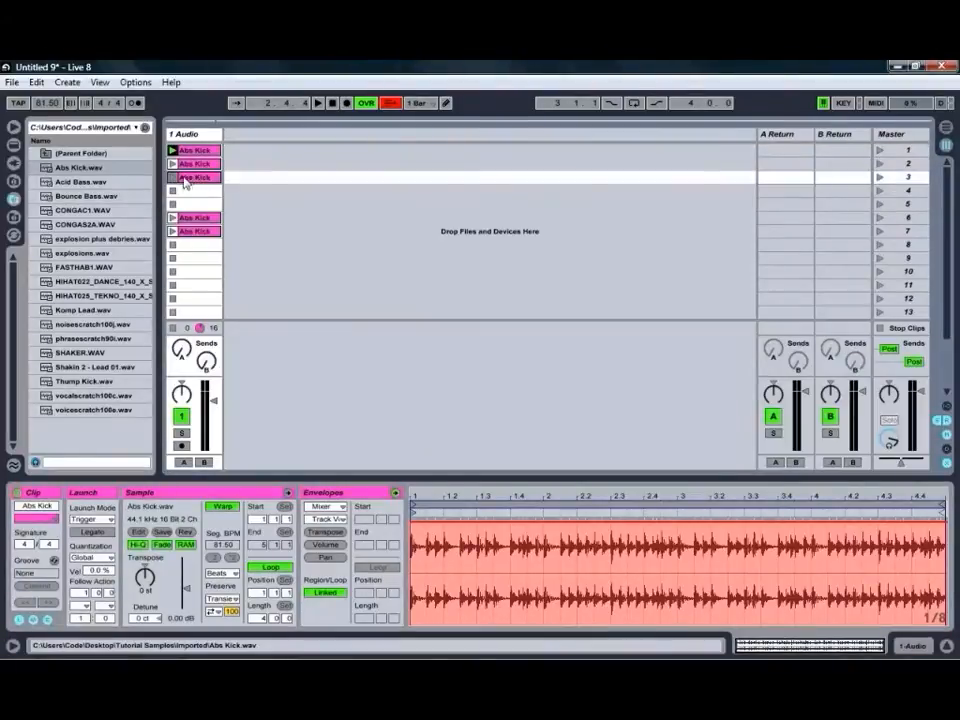
pyautogui.click(186, 233)
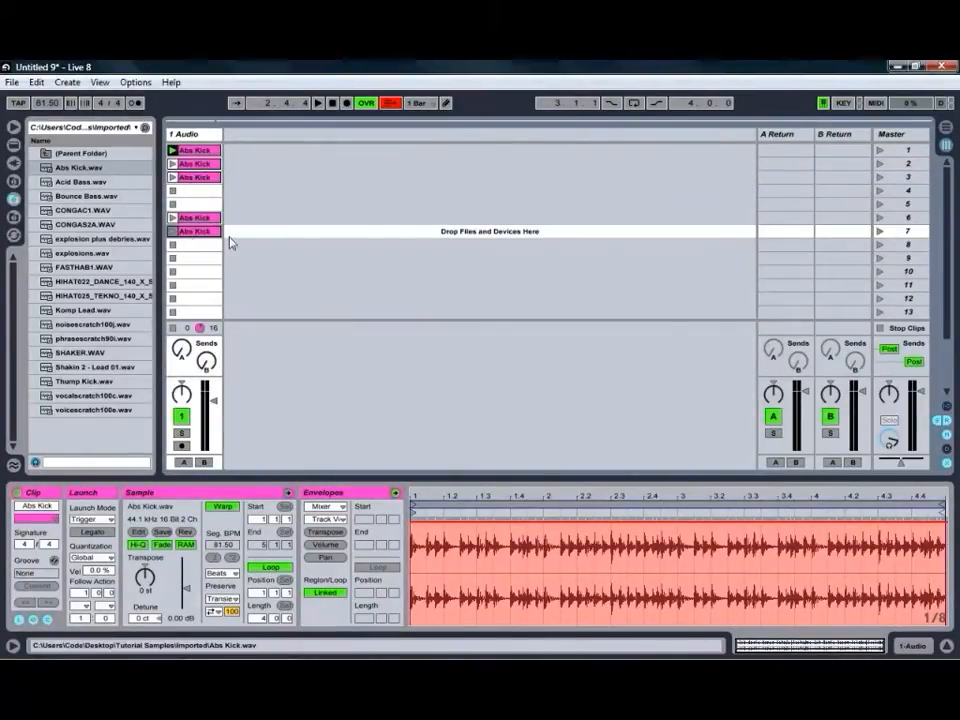
pyautogui.keyDown('shift'); pyautogui.click(197, 220); pyautogui.keyUp('shift')
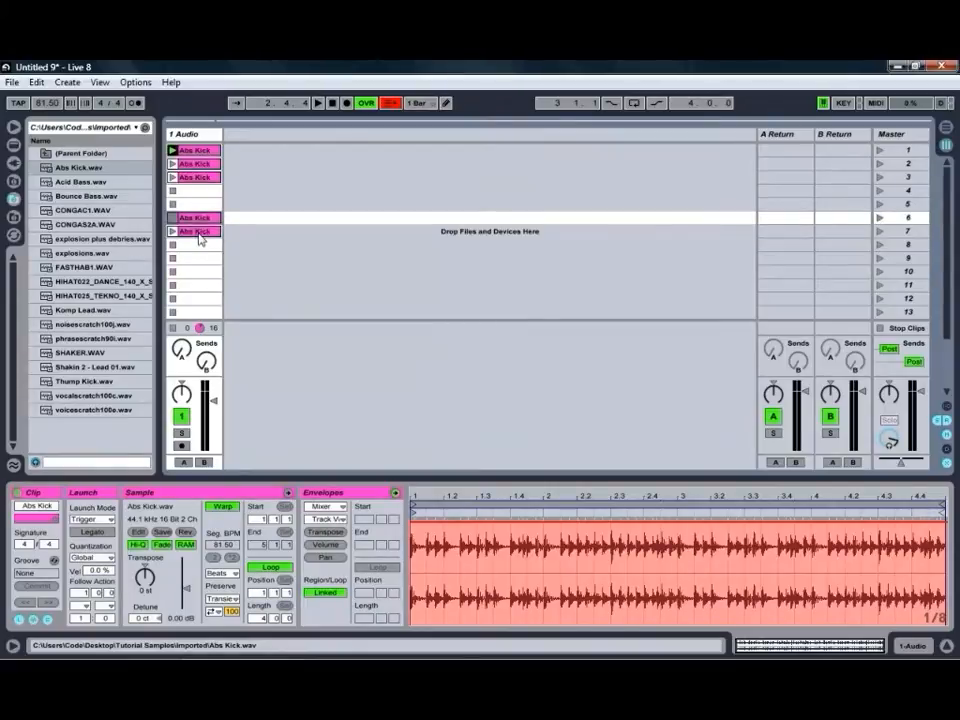
pyautogui.rightClick(199, 236)
pyautogui.click(222, 275)
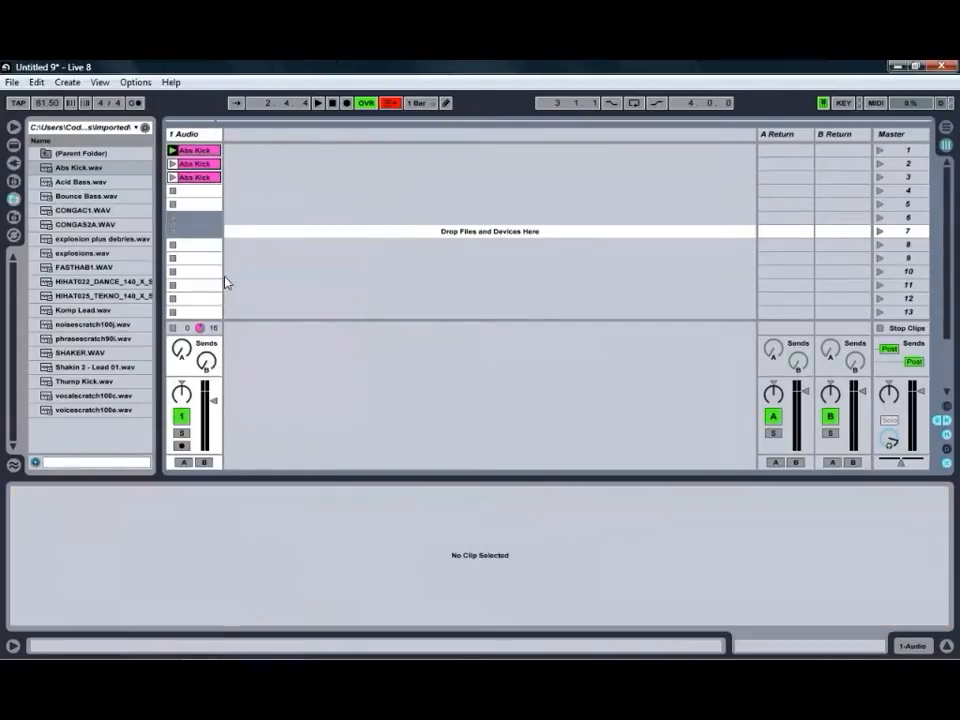
# - Delete the copies in slots 2 and 3, leaving only the slot 1 Abs Kick clip selected
pyautogui.click(197, 158)
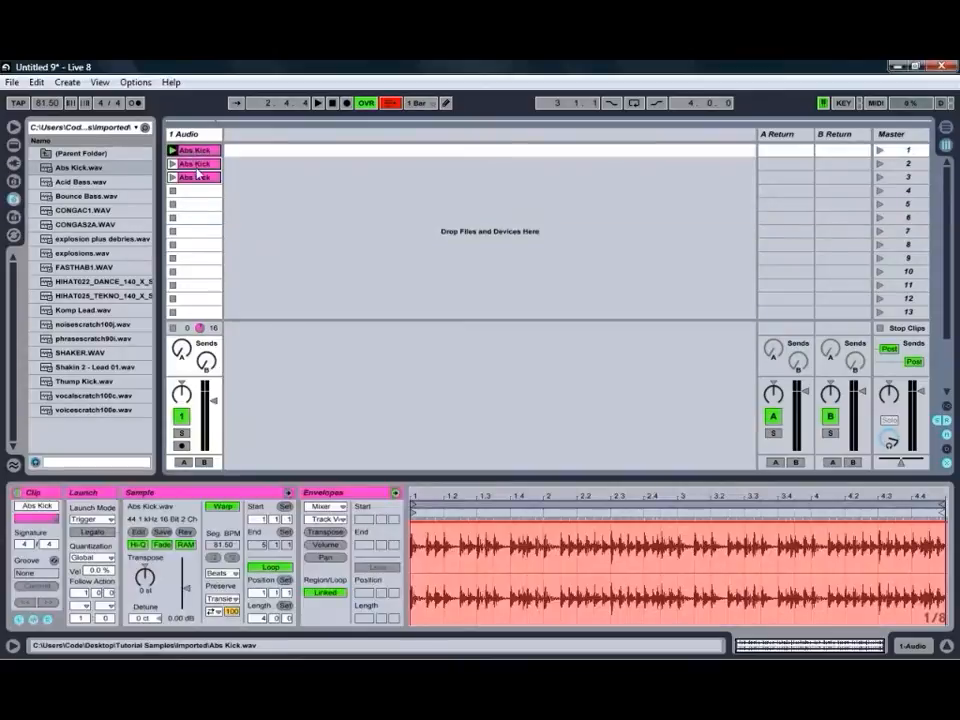
pyautogui.keyDown('shift'); pyautogui.click(197, 177); pyautogui.keyUp('shift')
pyautogui.rightClick(200, 178)
pyautogui.click(222, 218)
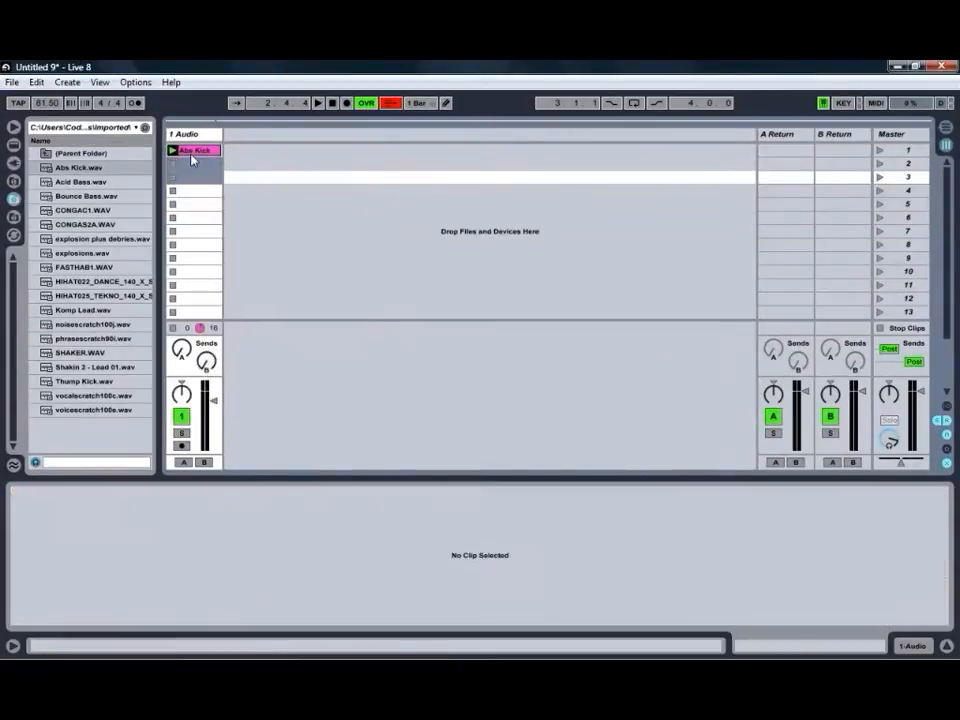
pyautogui.click(191, 152)
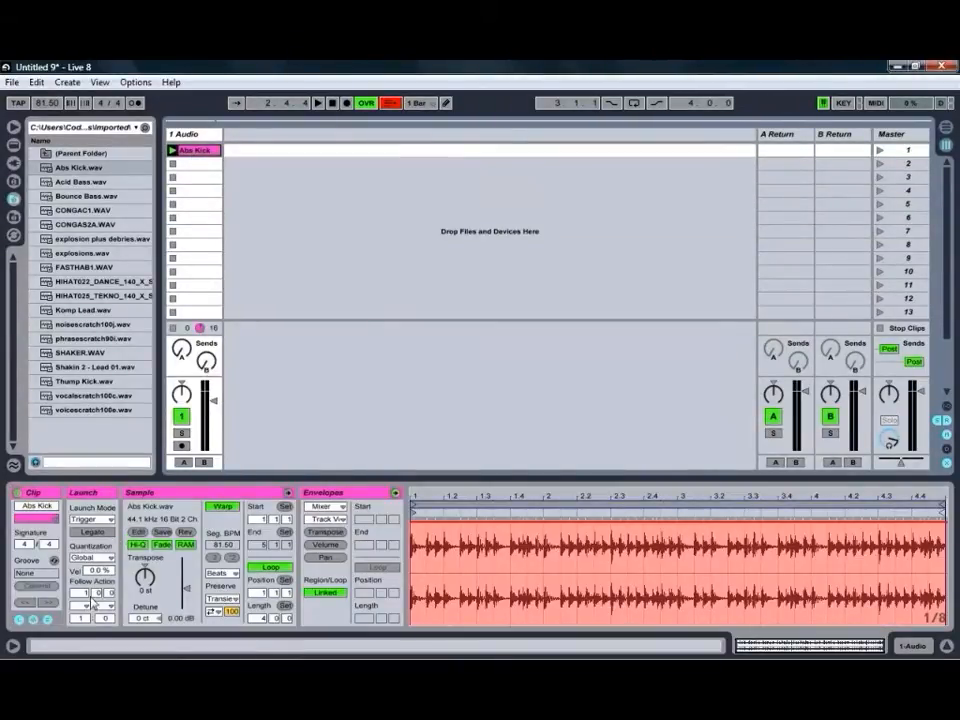
# - Set the Abs Kick clip's follow actions to Play Again and Next with a chance value
pyautogui.click(88, 604)
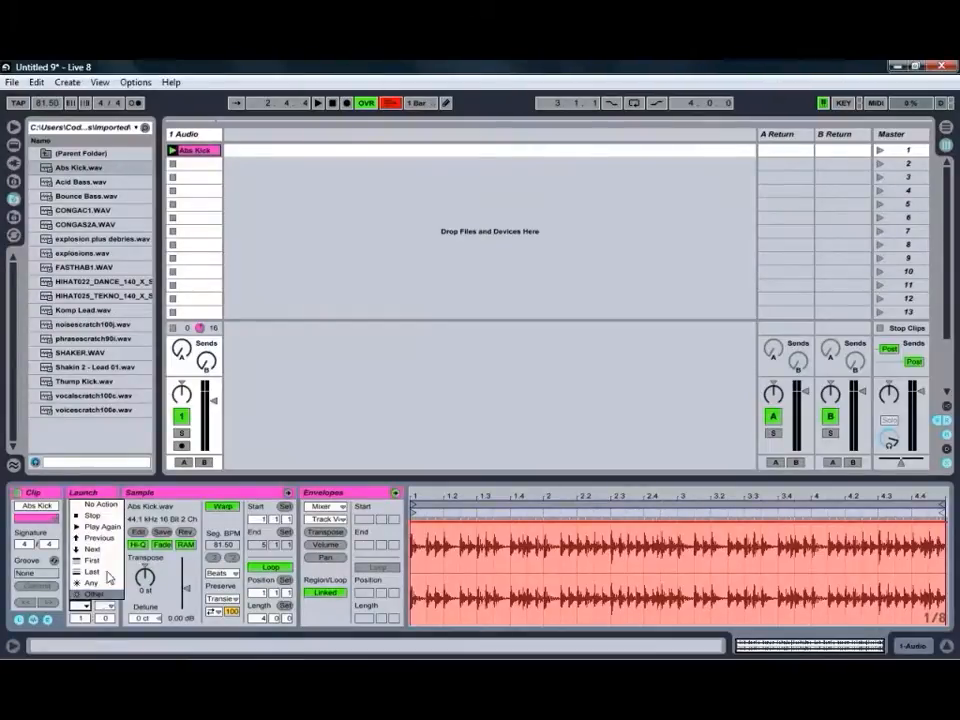
pyautogui.click(116, 488)
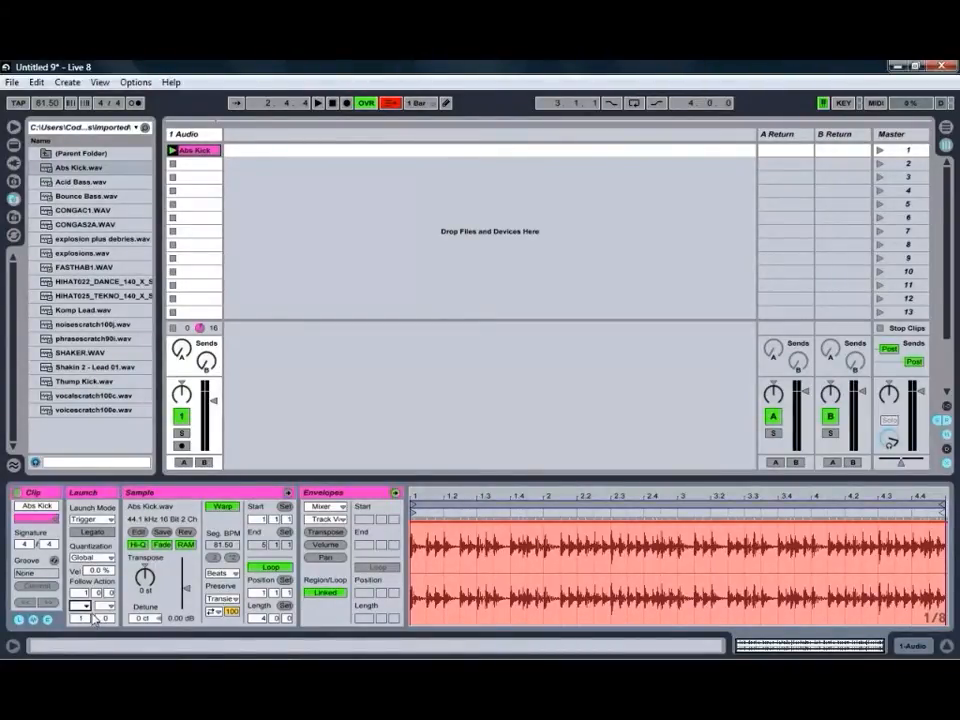
pyautogui.click(87, 606)
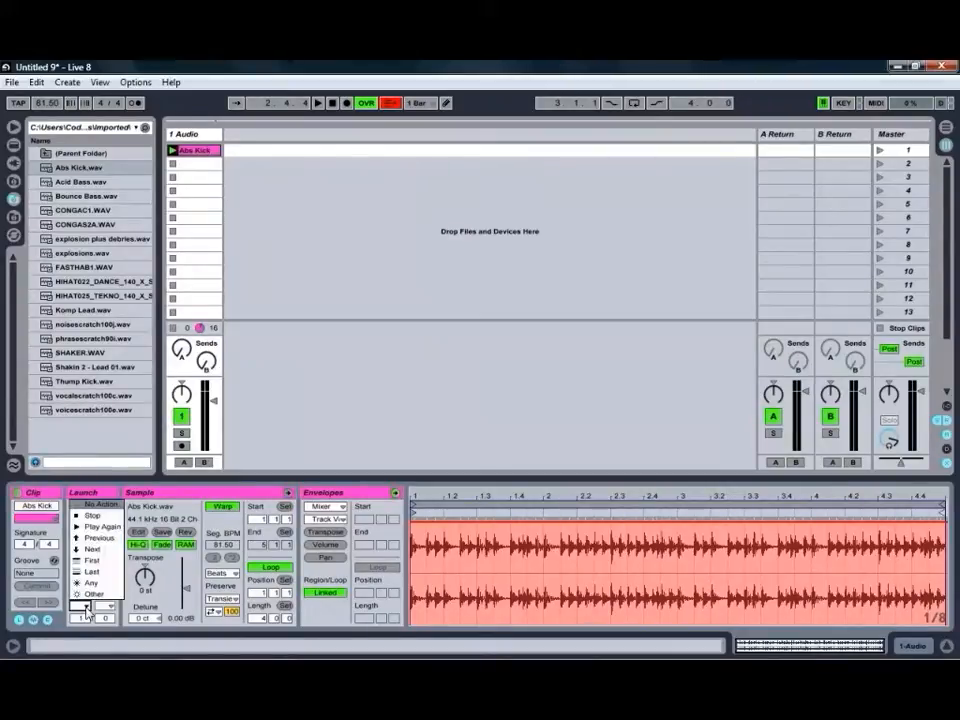
pyautogui.click(99, 519)
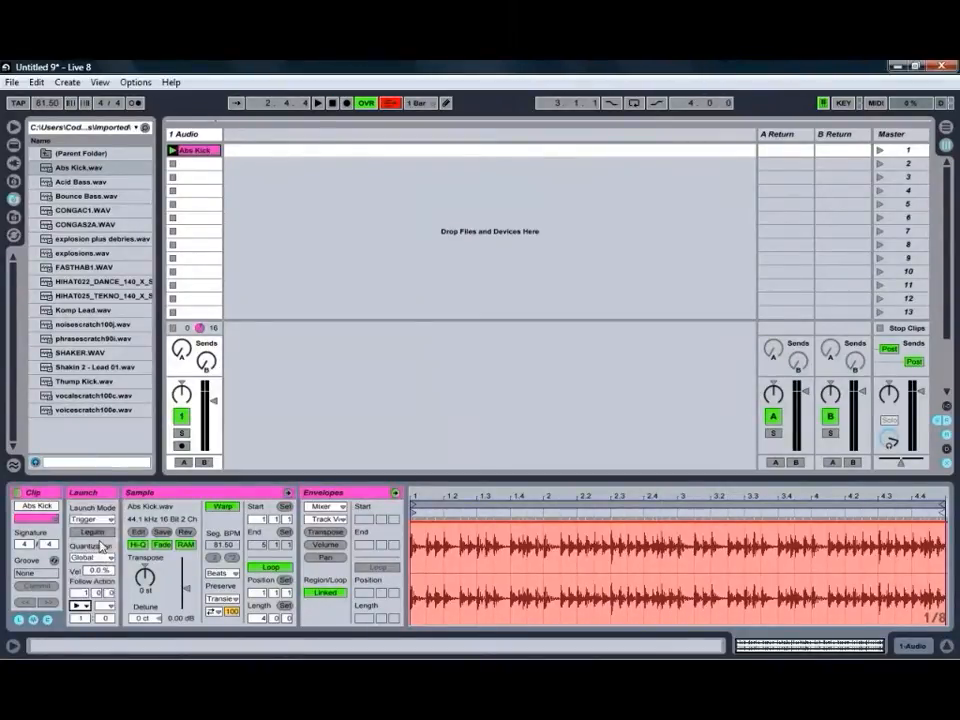
pyautogui.click(105, 606)
pyautogui.click(118, 558)
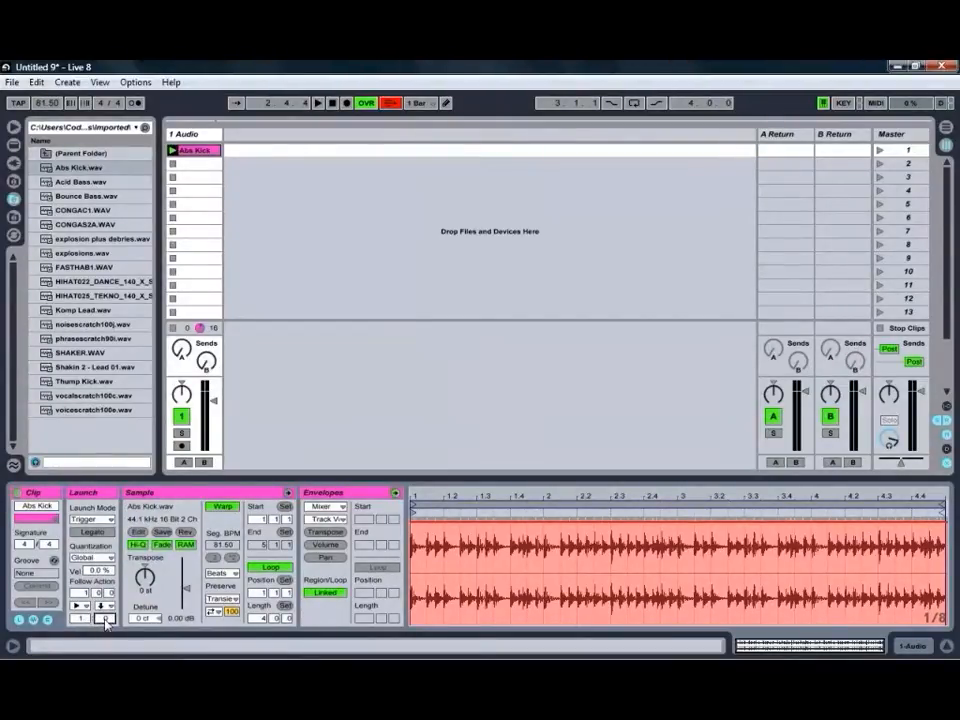
pyautogui.click(104, 619)
pyautogui.write('1')
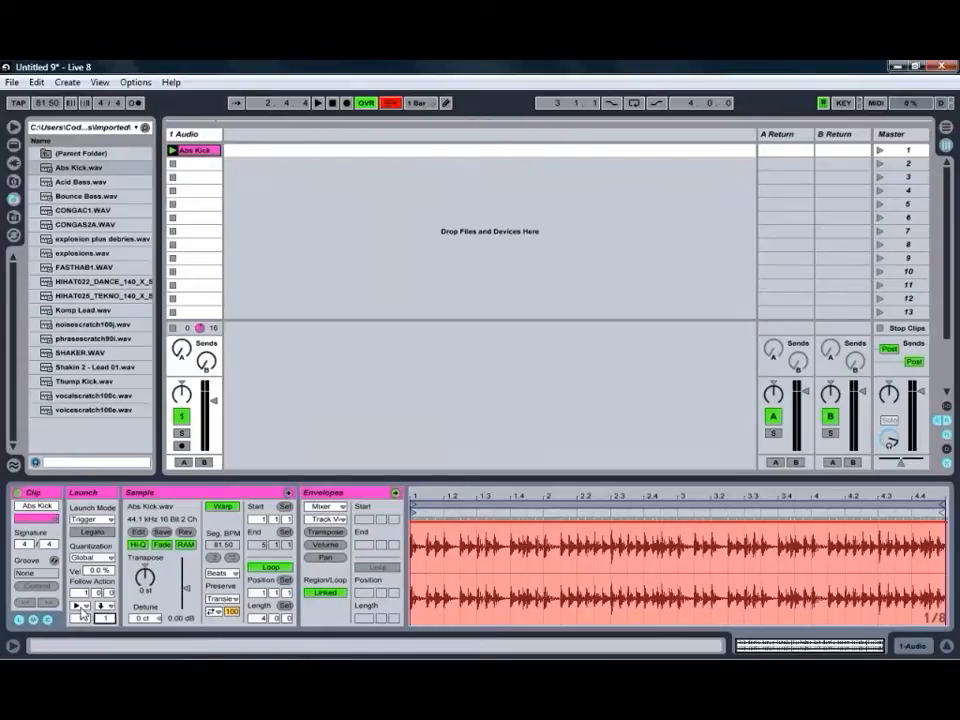
# - Clear both follow actions again and hide the clip's Launch box
pyautogui.click(82, 606)
pyautogui.click(107, 553)
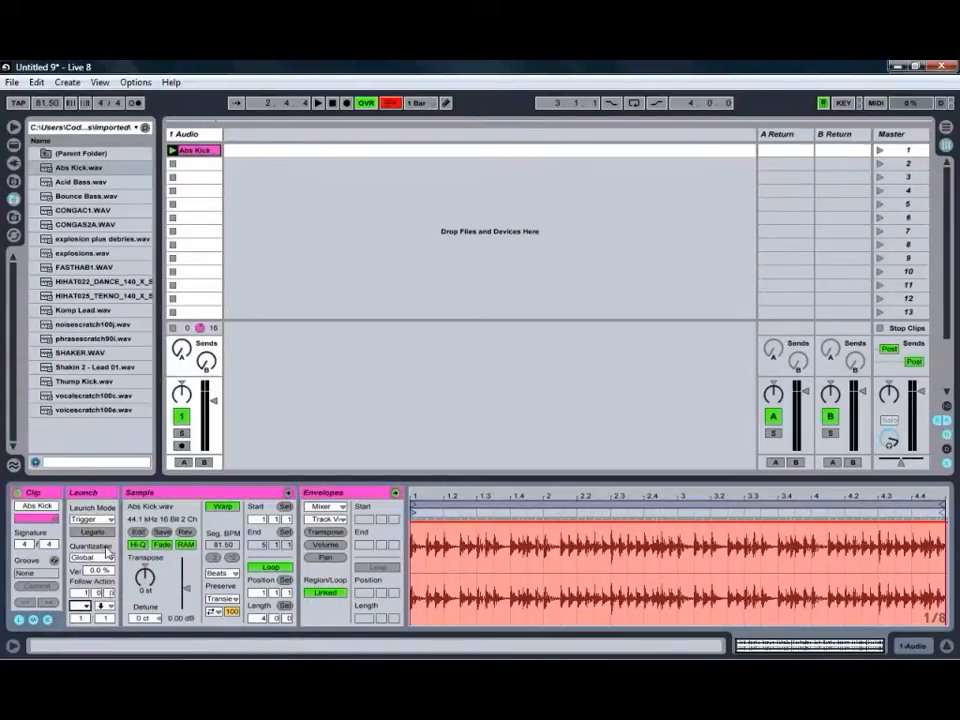
pyautogui.click(104, 605)
pyautogui.click(118, 500)
pyautogui.click(20, 620)
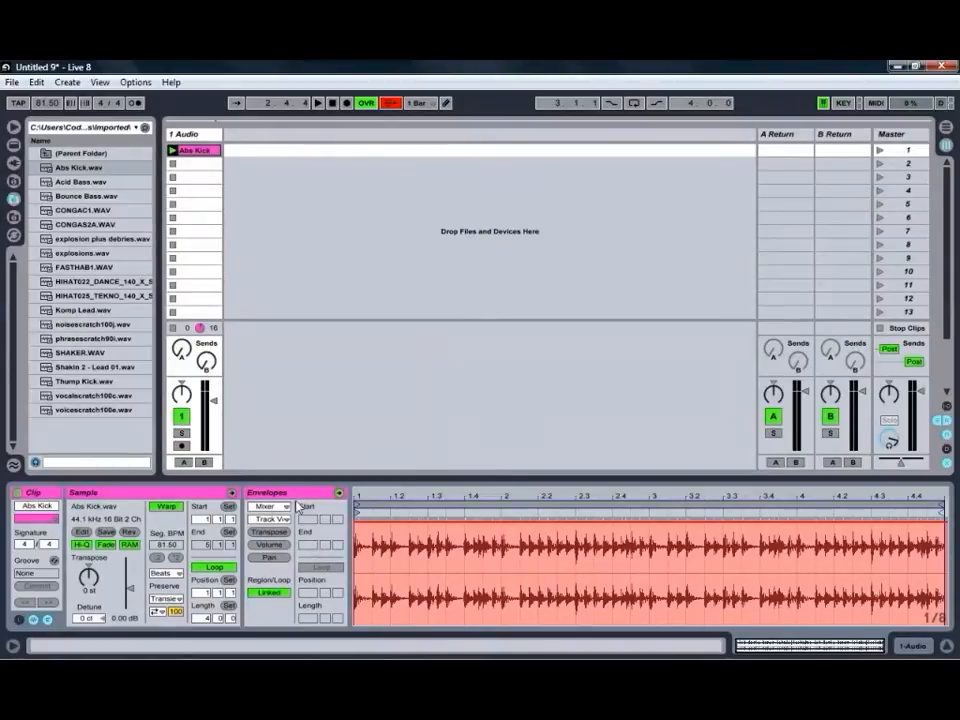
# - Draw a +2 semitone bump on the clip's Transpose envelope, play it back, then clear the envelope
pyautogui.click(46, 620)
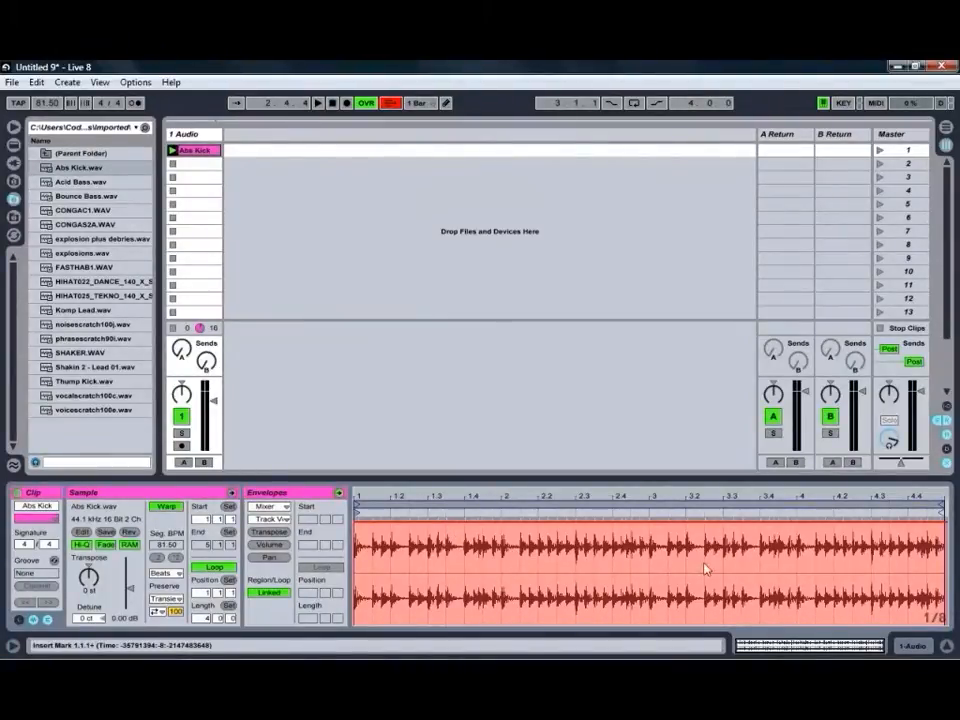
pyautogui.click(270, 533)
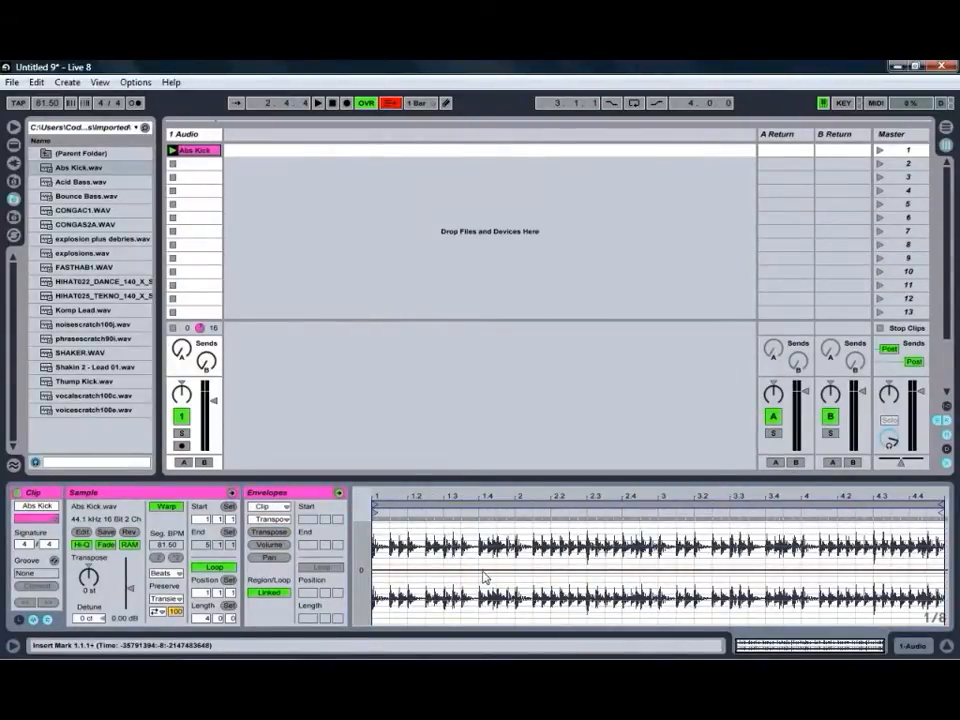
pyautogui.click(479, 572)
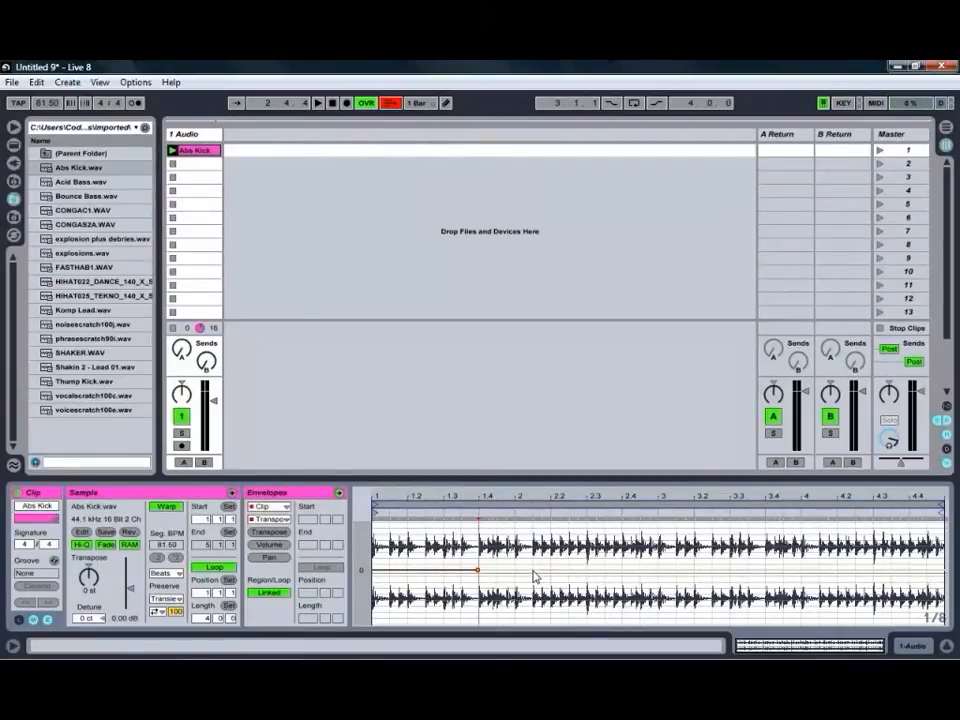
pyautogui.click(533, 571)
pyautogui.moveTo(506, 571)
pyautogui.mouseDown()
pyautogui.moveTo(497, 561)
pyautogui.moveTo(533, 535)
pyautogui.mouseUp()
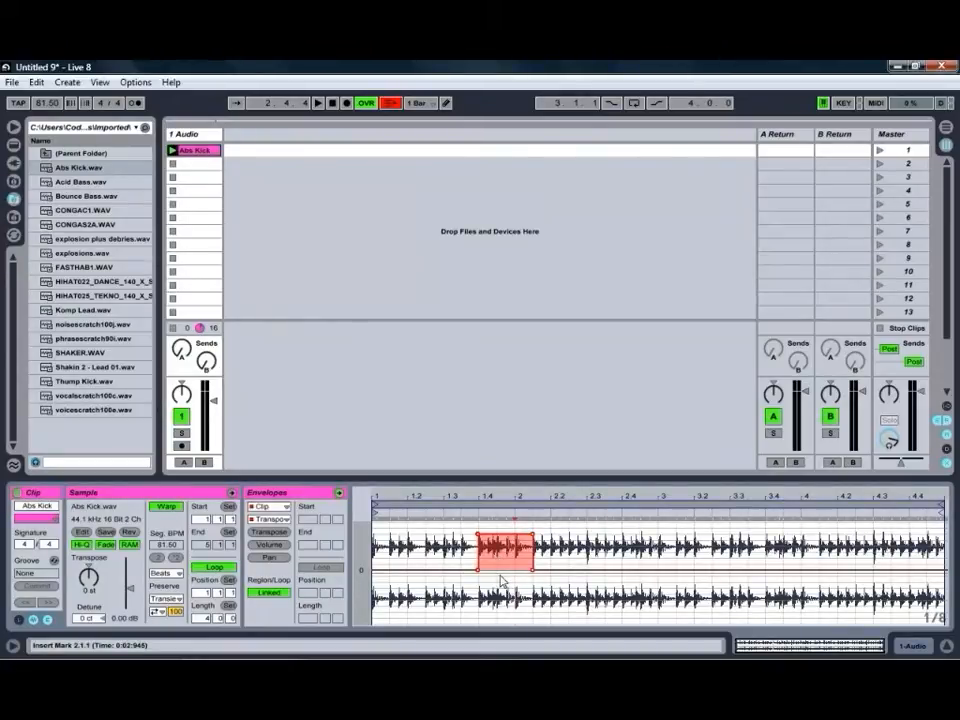
pyautogui.press('space')
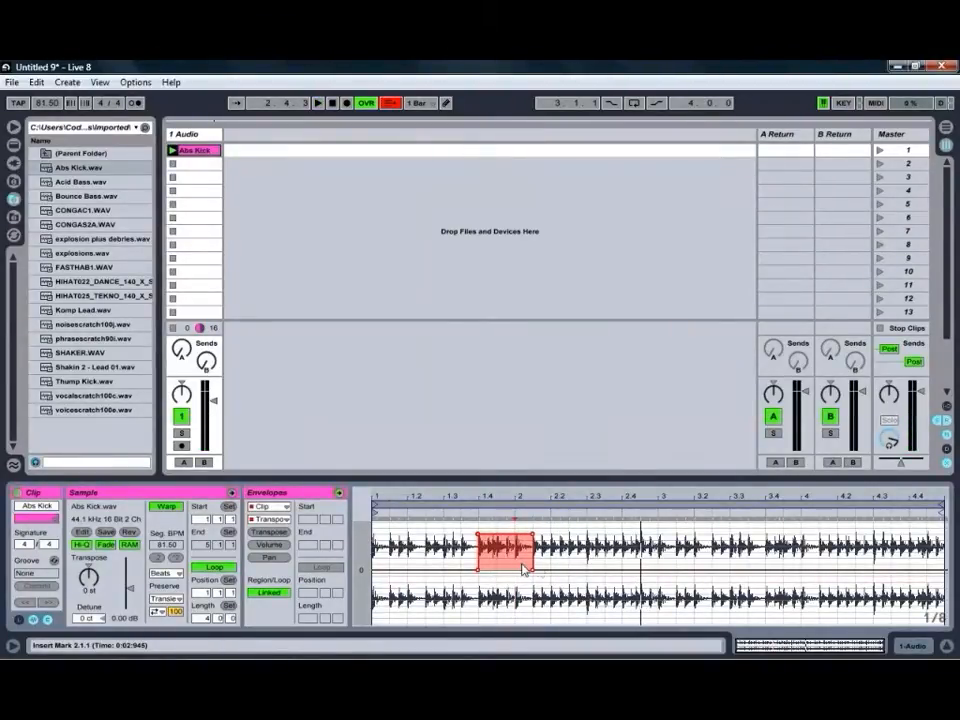
pyautogui.rightClick(449, 556)
pyautogui.click(449, 556)
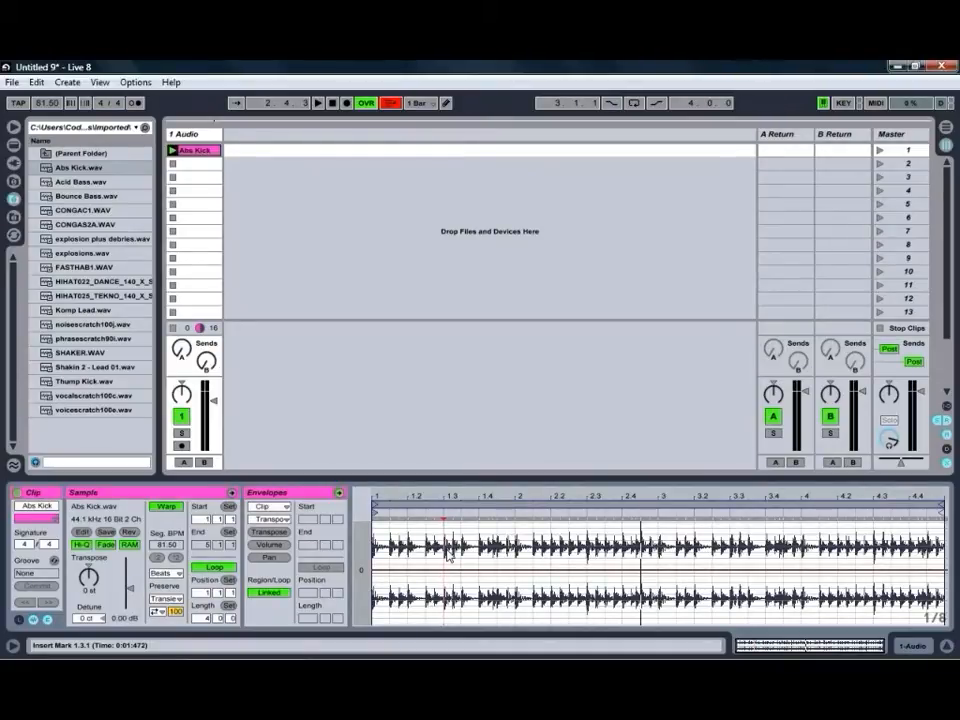
# - Show the Mixer Track Pan envelope over the Abs Kick waveform after glancing at Volume
pyautogui.click(268, 556)
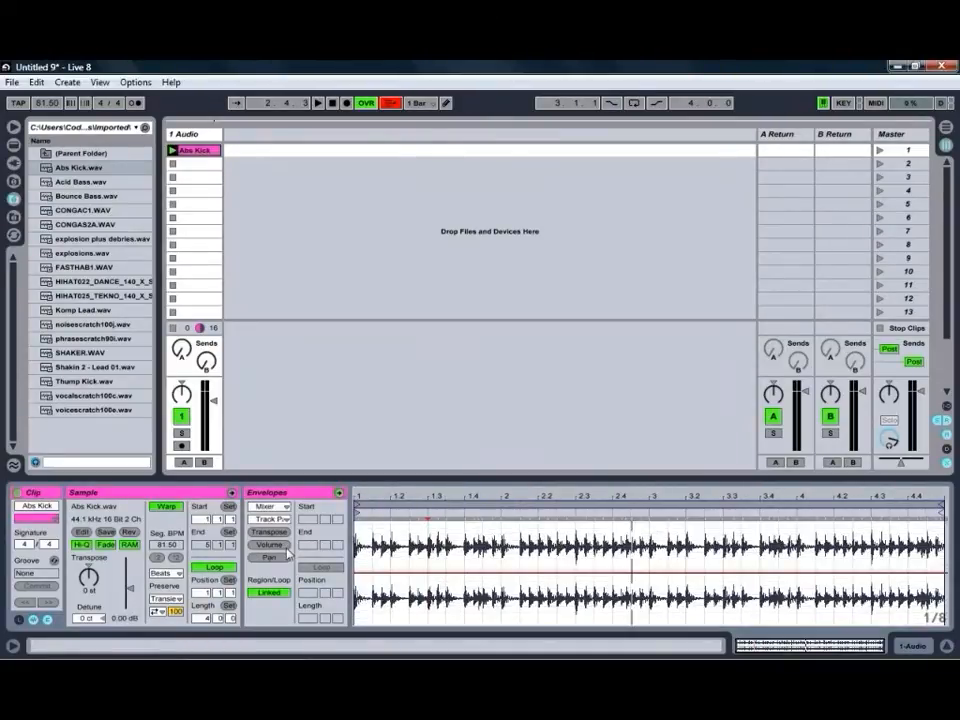
pyautogui.click(265, 545)
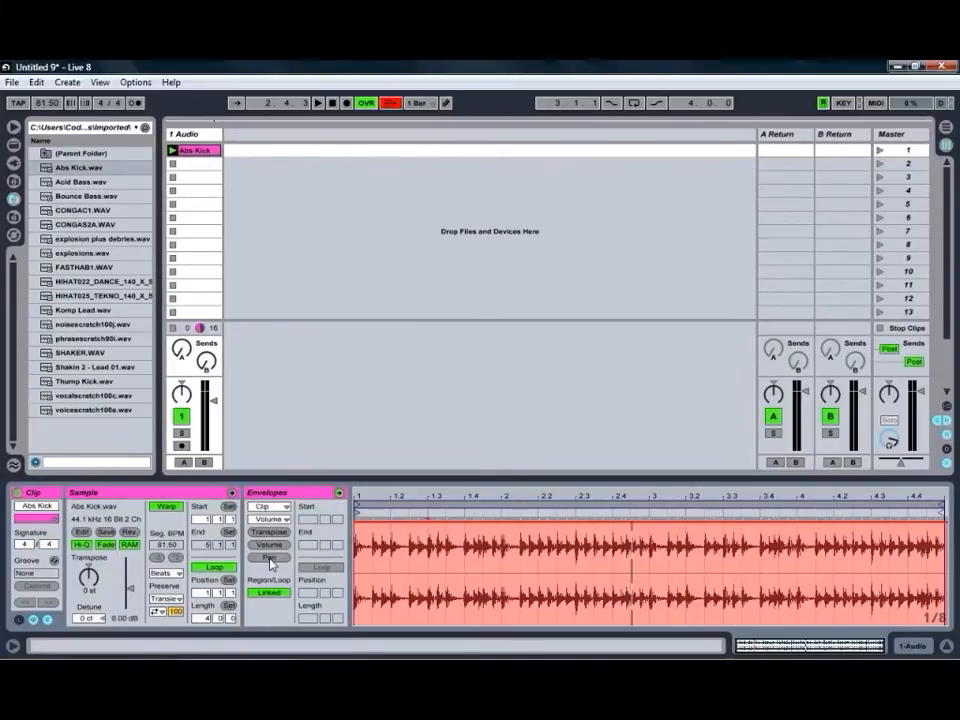
pyautogui.click(269, 560)
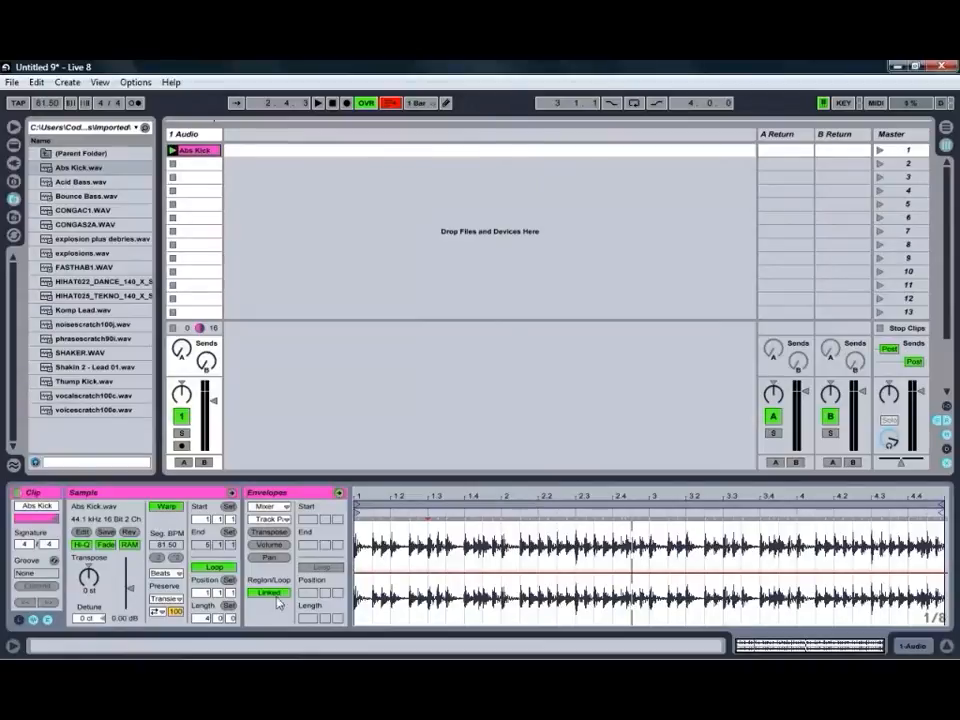
# - Unlink the pan envelope from the clip, loop it over the first two bars, and reshow the envelope editor
pyautogui.click(268, 593)
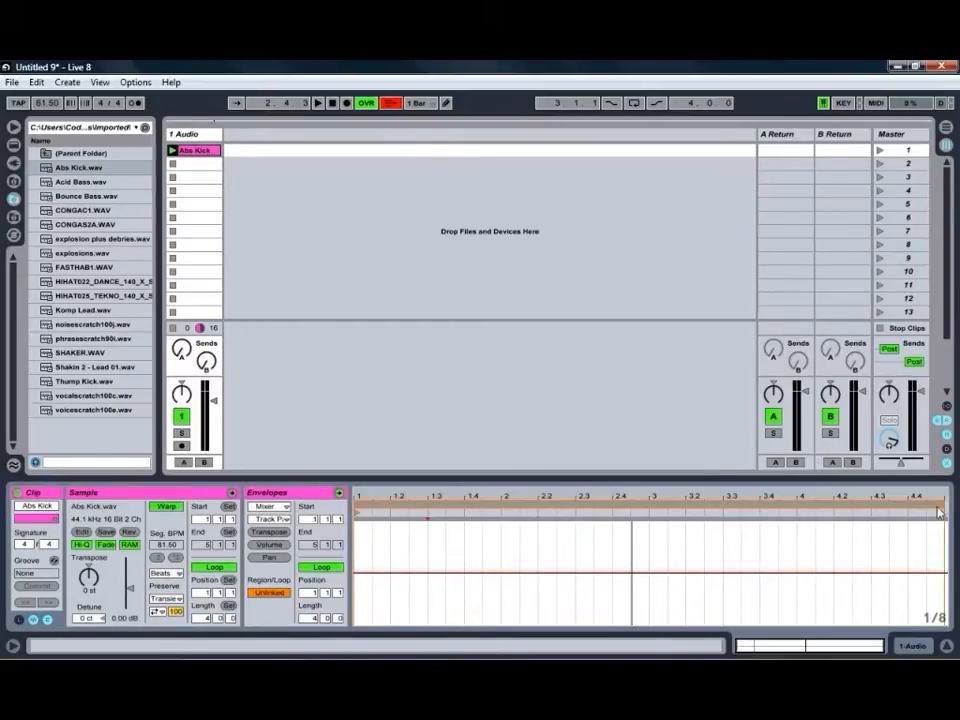
pyautogui.moveTo(356, 545); pyautogui.dragTo(650, 545)
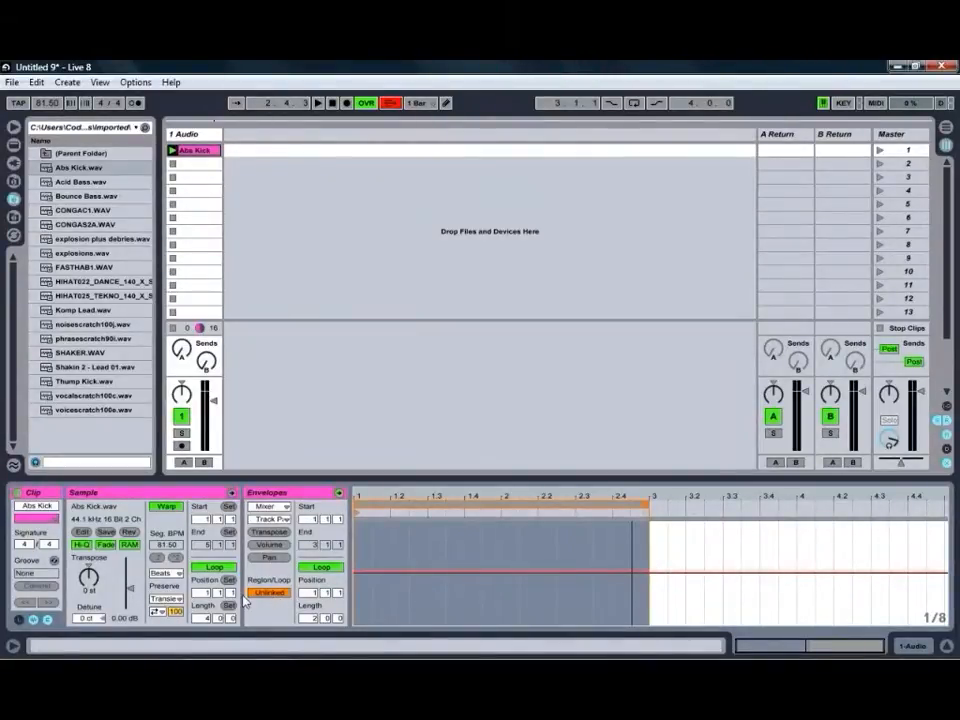
pyautogui.click(46, 620)
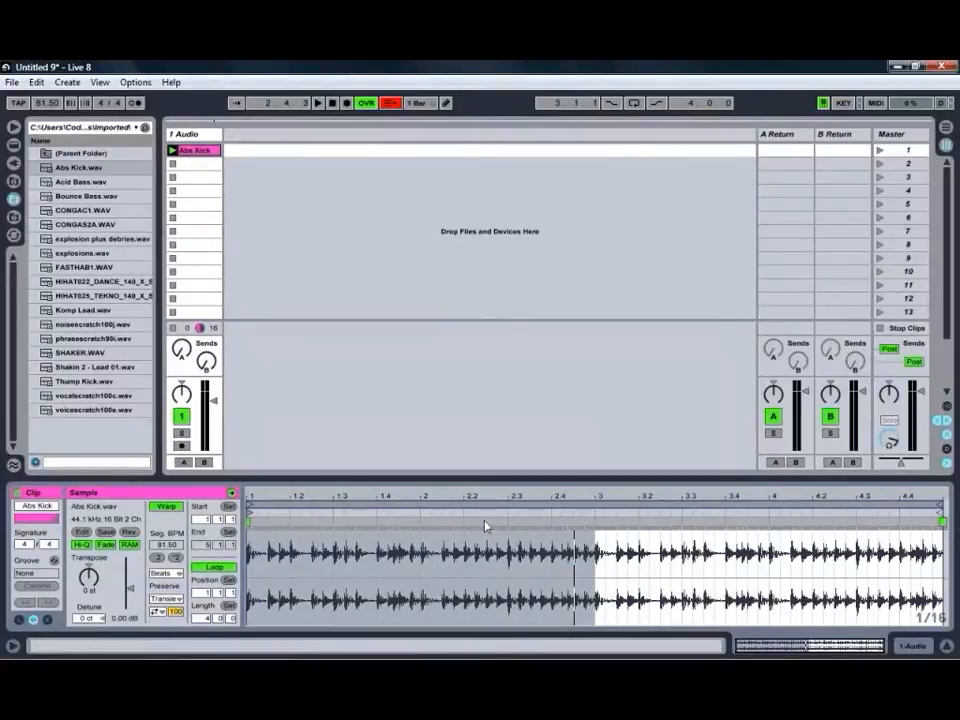
pyautogui.click(47, 620)
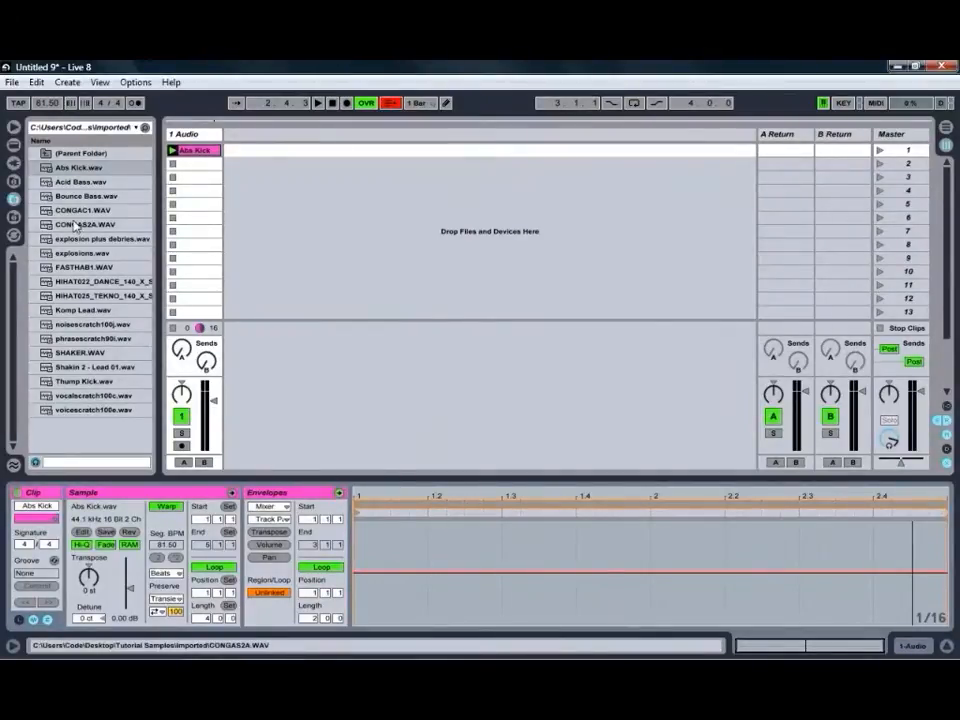
# - Load the Auto Filter audio effect from Live Devices onto the Abs Kick track
pyautogui.click(14, 145)
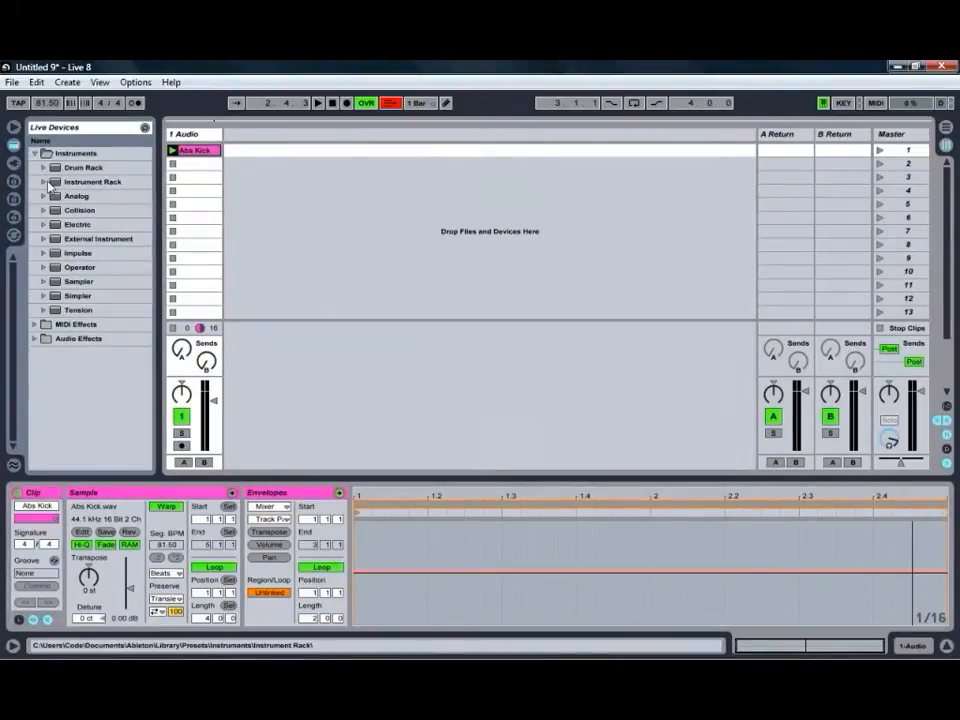
pyautogui.click(35, 338)
pyautogui.click(82, 367)
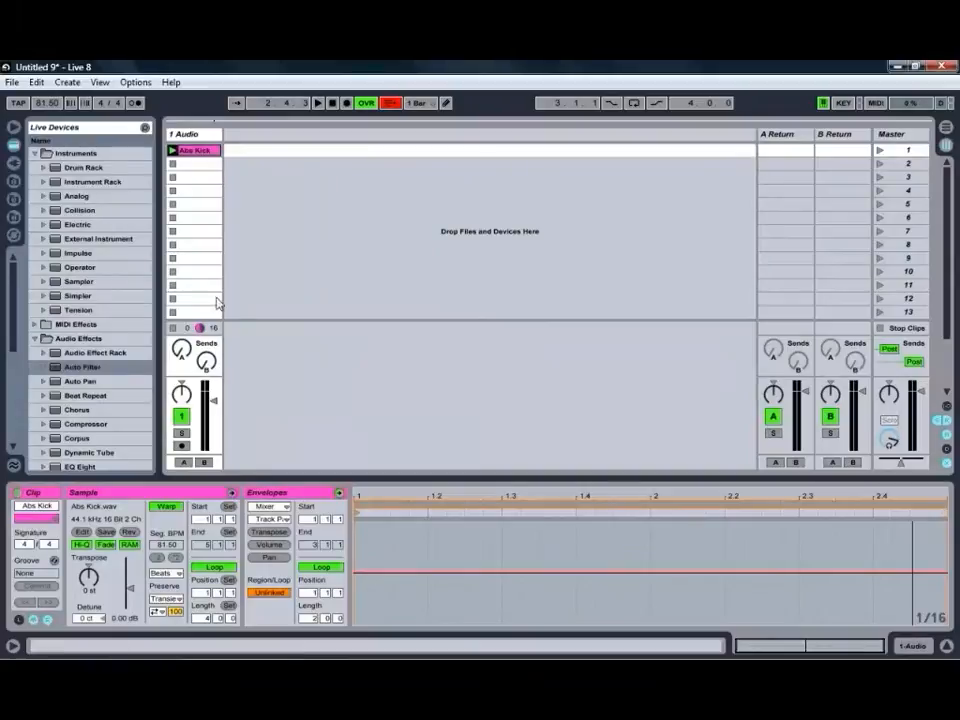
pyautogui.click(200, 136)
pyautogui.press('Return')
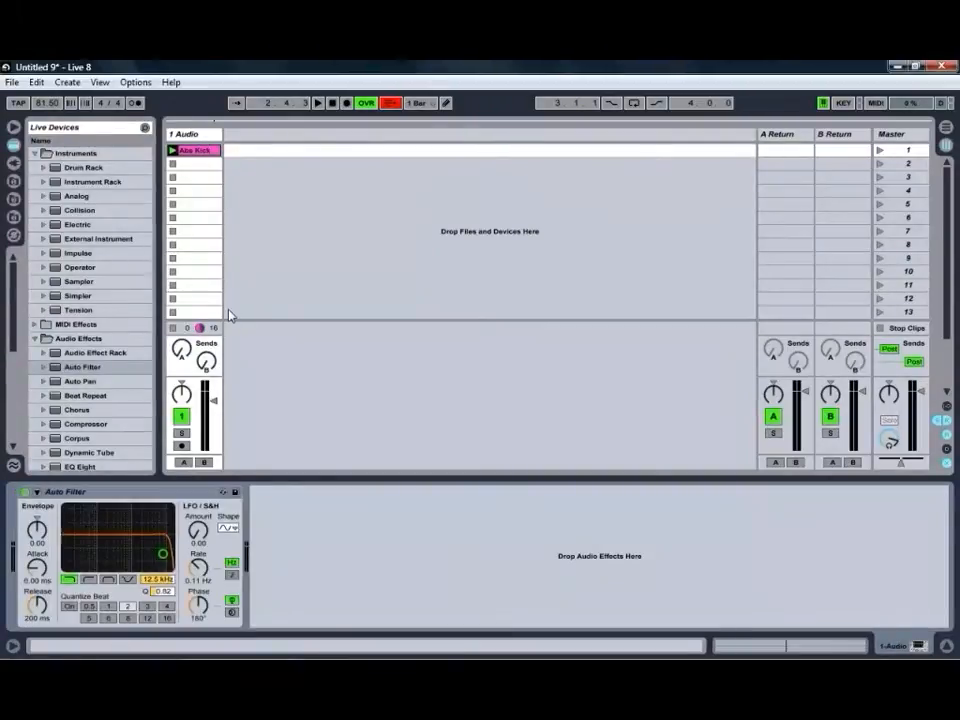
# - Set the Auto Filter to bandpass around 41.7 Hz and return to the clip waveform
pyautogui.click(108, 580)
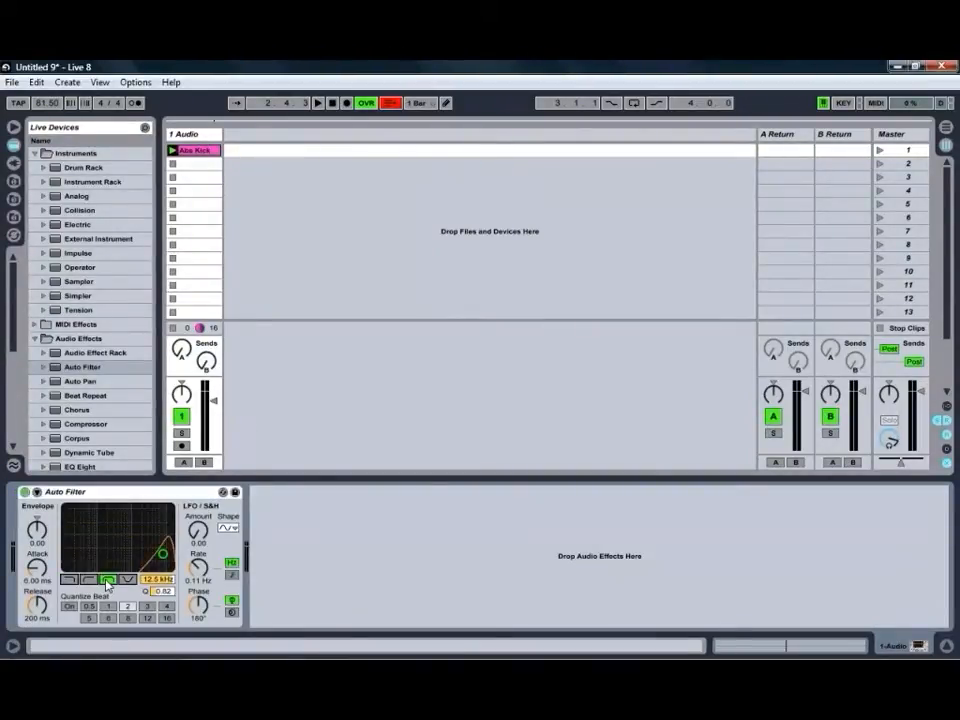
pyautogui.moveTo(163, 553); pyautogui.dragTo(74, 556)
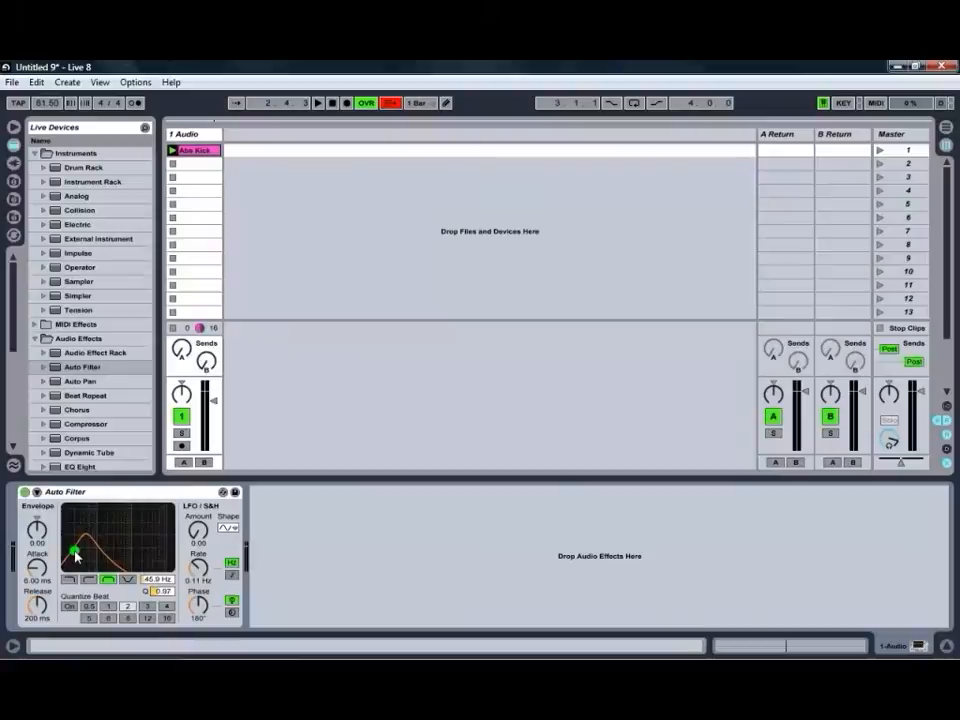
pyautogui.click(158, 580)
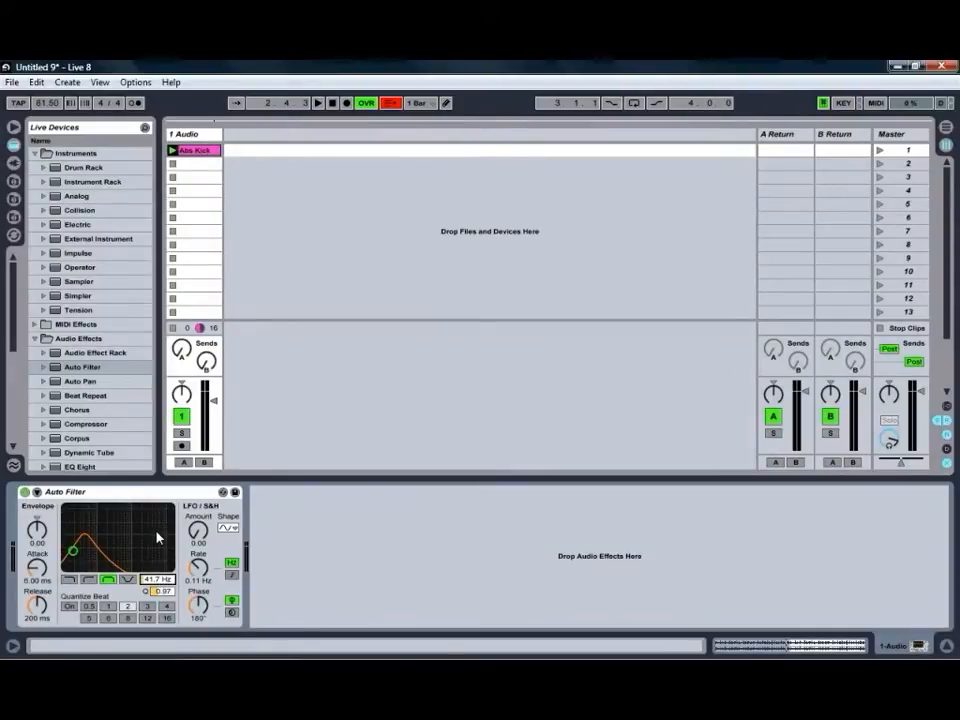
pyautogui.hotkey('shift', 'Tab')
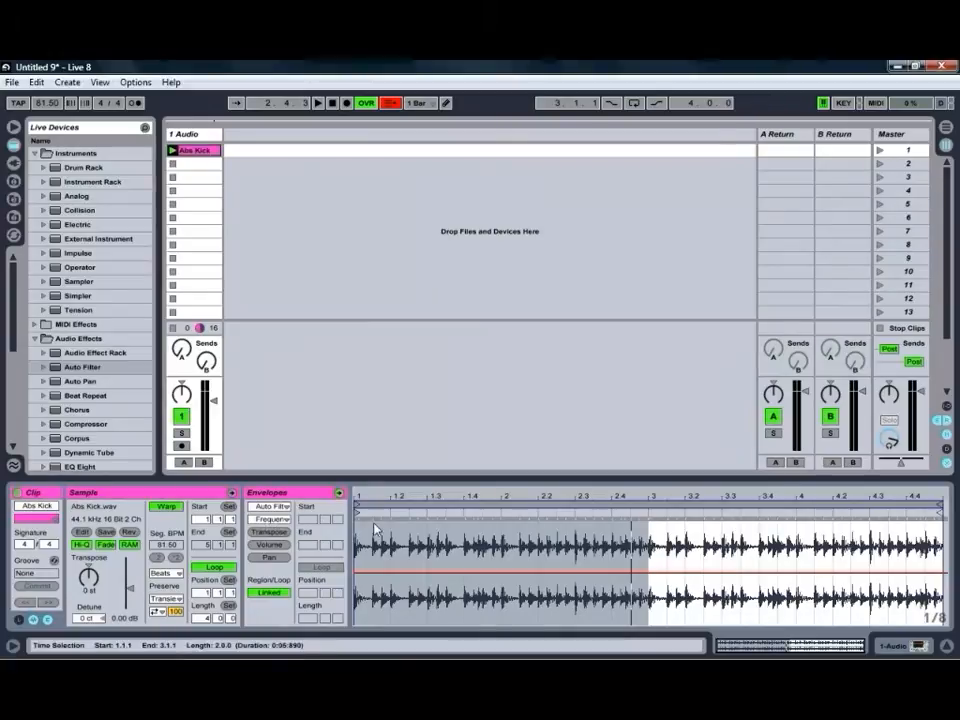
# - Draw a first rising-and-falling peak on the filter frequency envelope and play it back
pyautogui.click(391, 573)
pyautogui.click(464, 573)
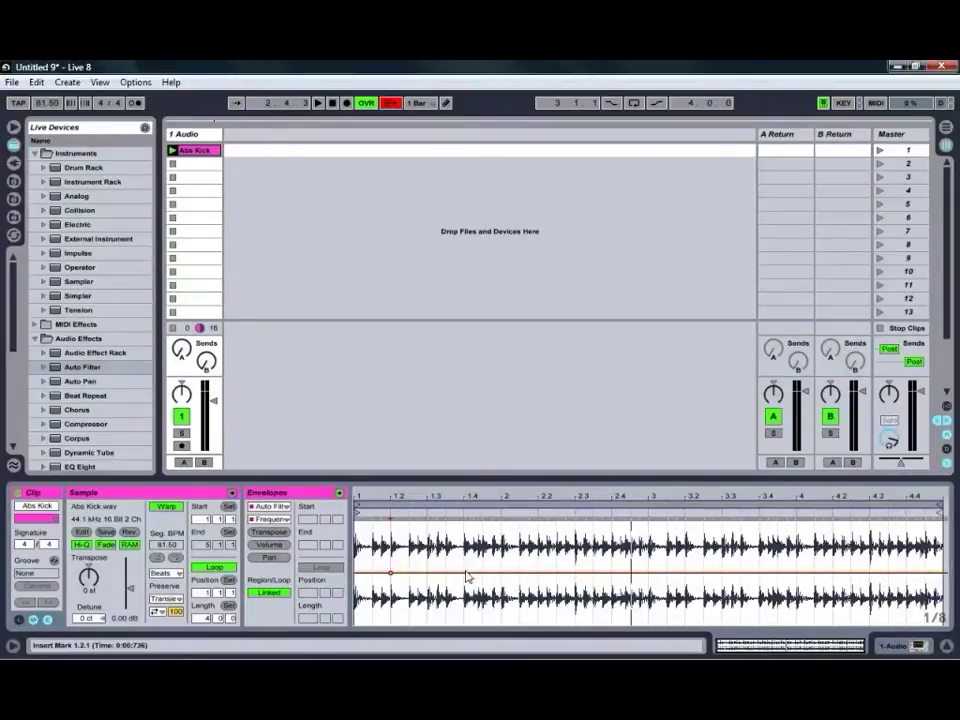
pyautogui.click(562, 575)
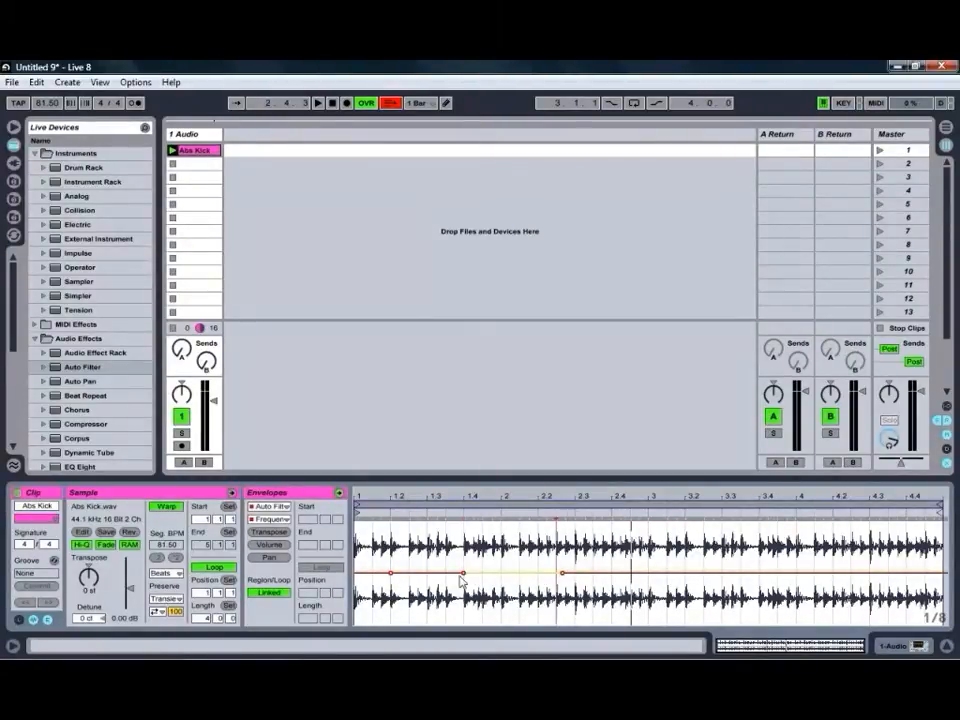
pyautogui.moveTo(463, 573); pyautogui.dragTo(463, 530)
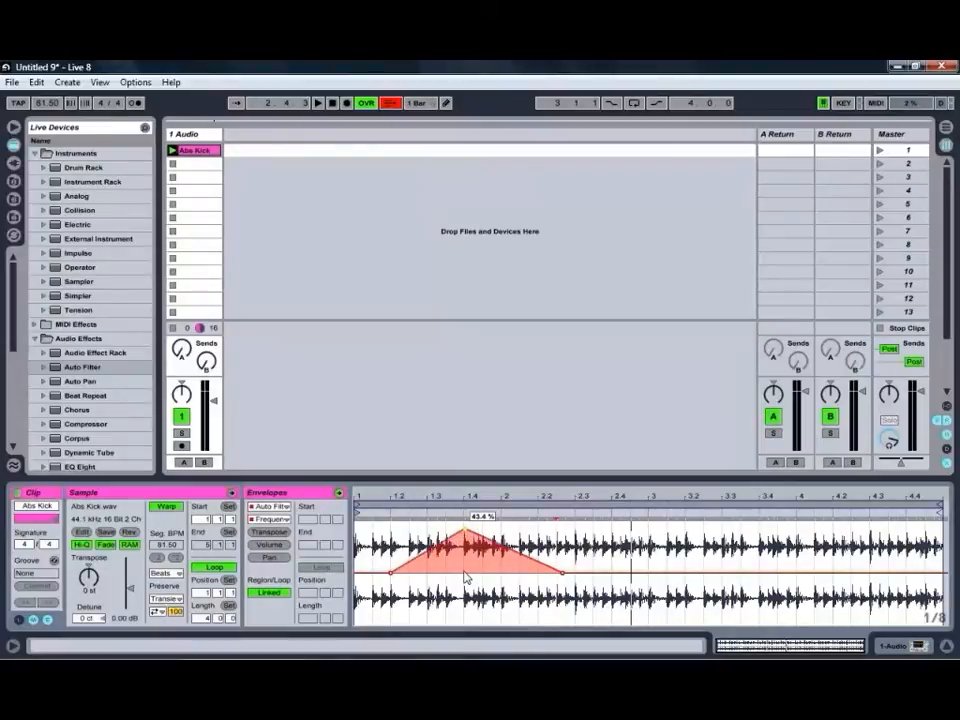
pyautogui.press('space')
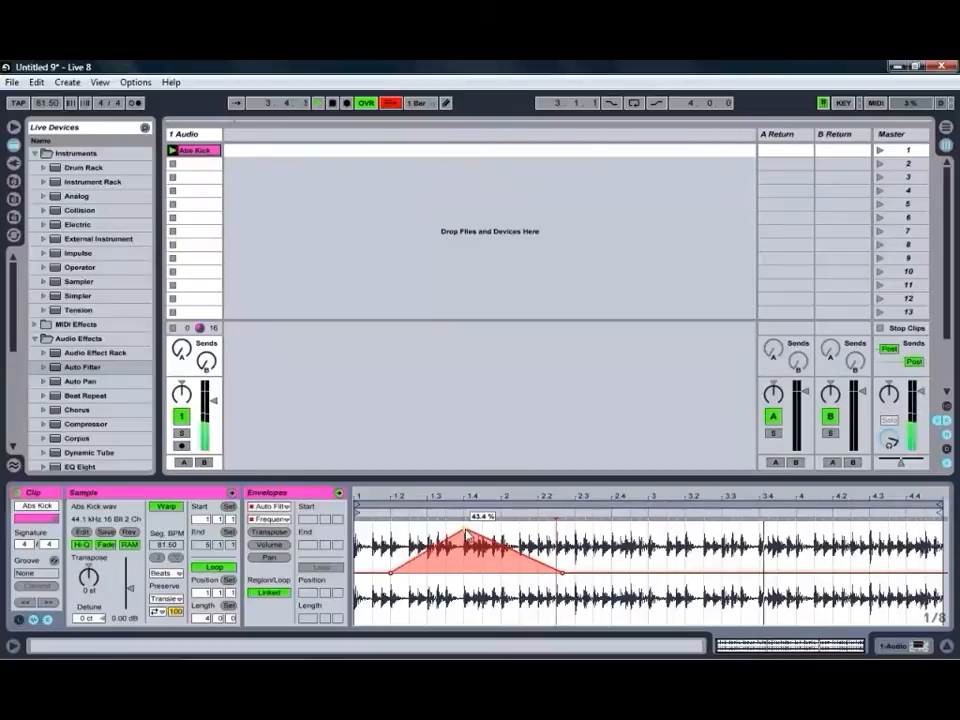
# - Add second and third frequency peaks further along the clip and play the automation
pyautogui.click(634, 573)
pyautogui.click(732, 573)
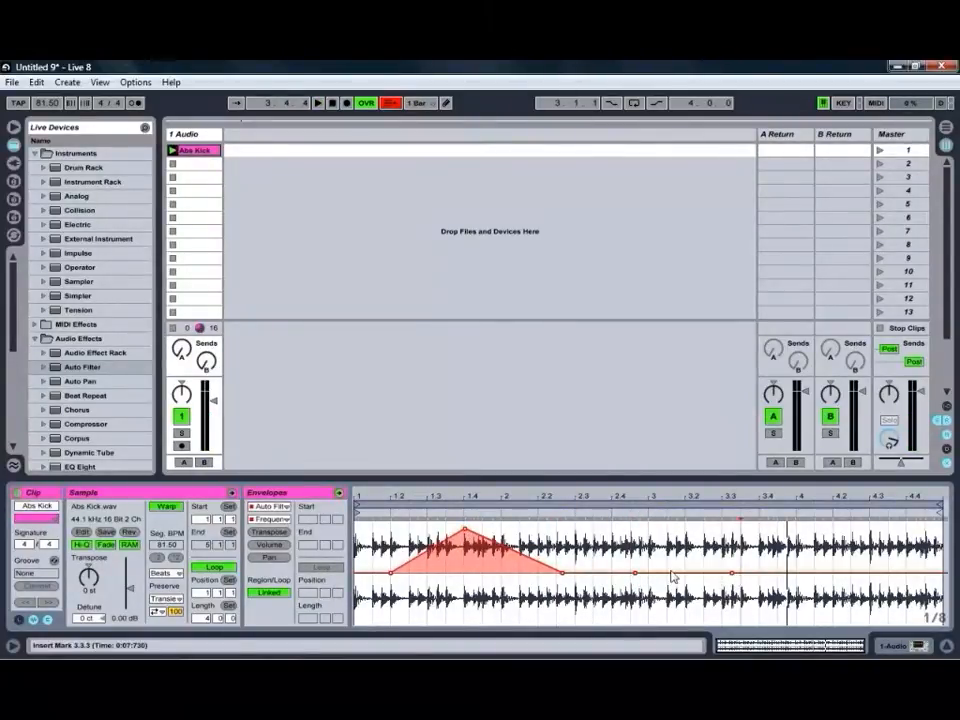
pyautogui.moveTo(634, 573); pyautogui.dragTo(650, 608)
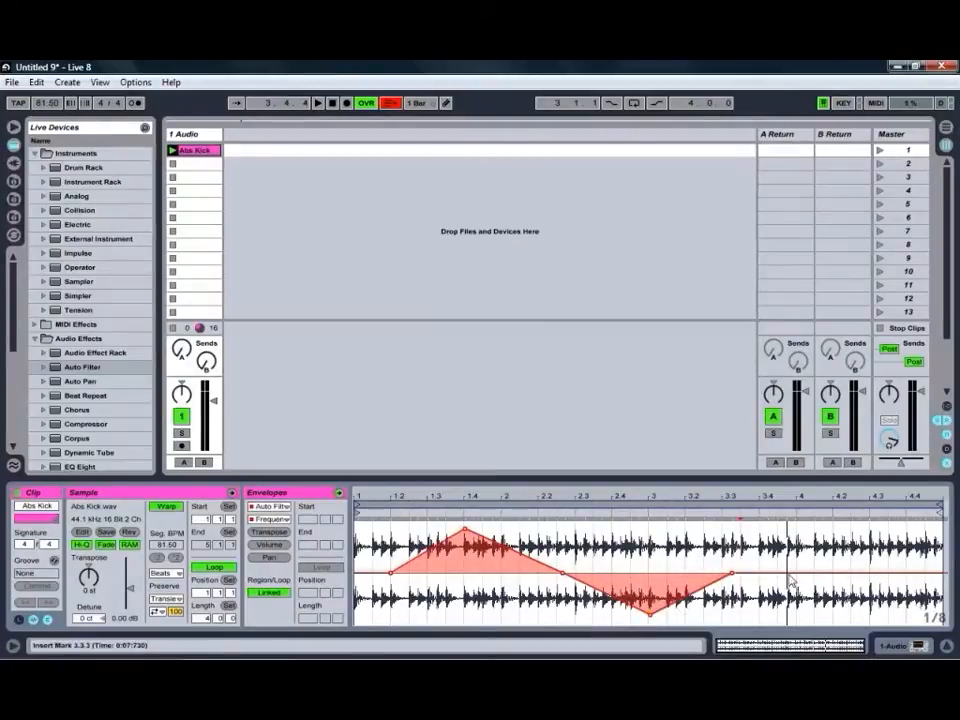
pyautogui.moveTo(650, 610); pyautogui.dragTo(688, 543)
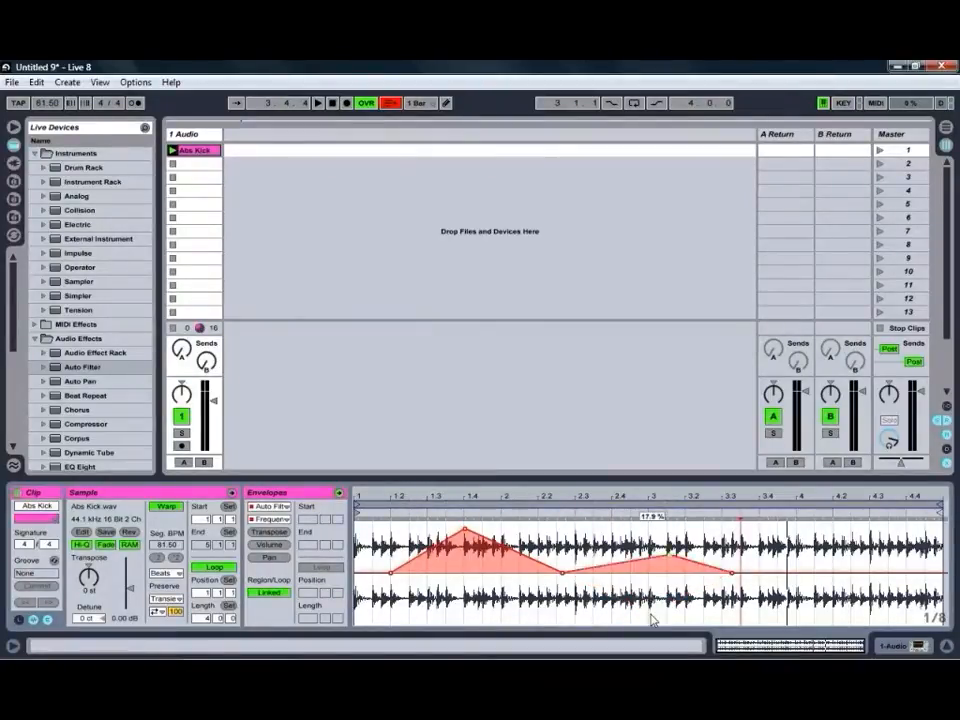
pyautogui.click(898, 573)
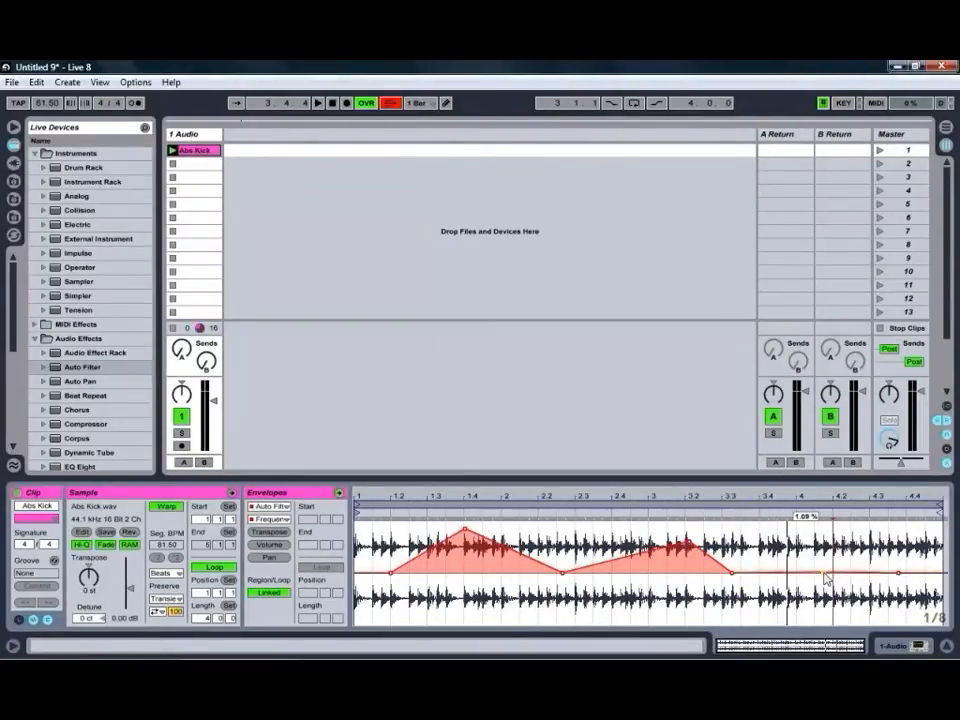
pyautogui.moveTo(826, 575); pyautogui.dragTo(834, 546)
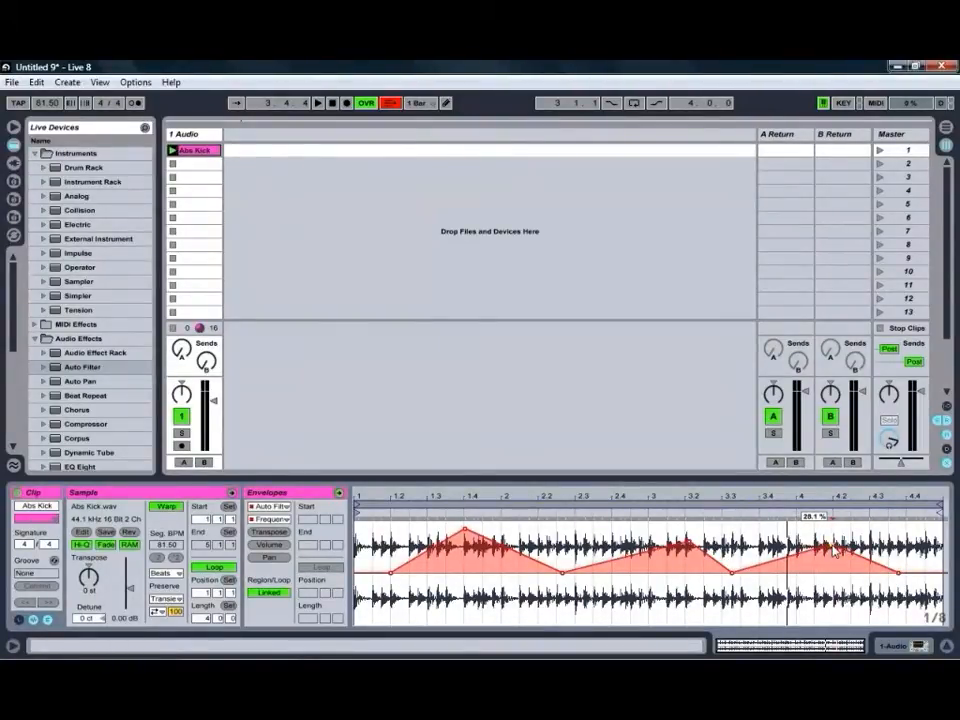
pyautogui.press('space')
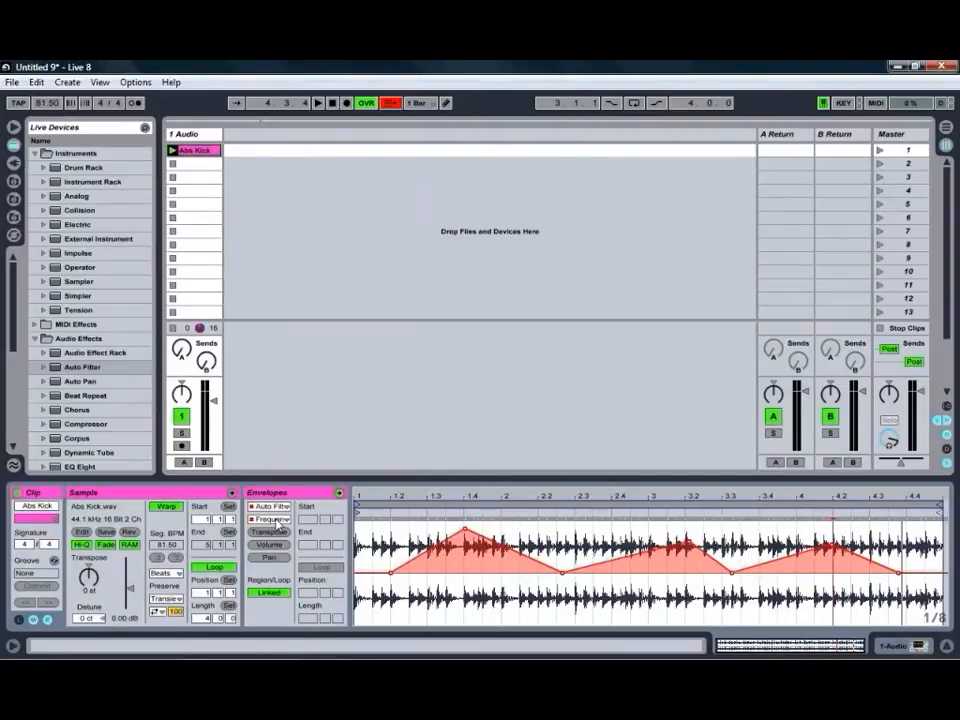
# - Undo the frequency envelope peaks on the Abs Kick clip with Ctrl+Z
pyautogui.hotkey('ctrl', 'z')
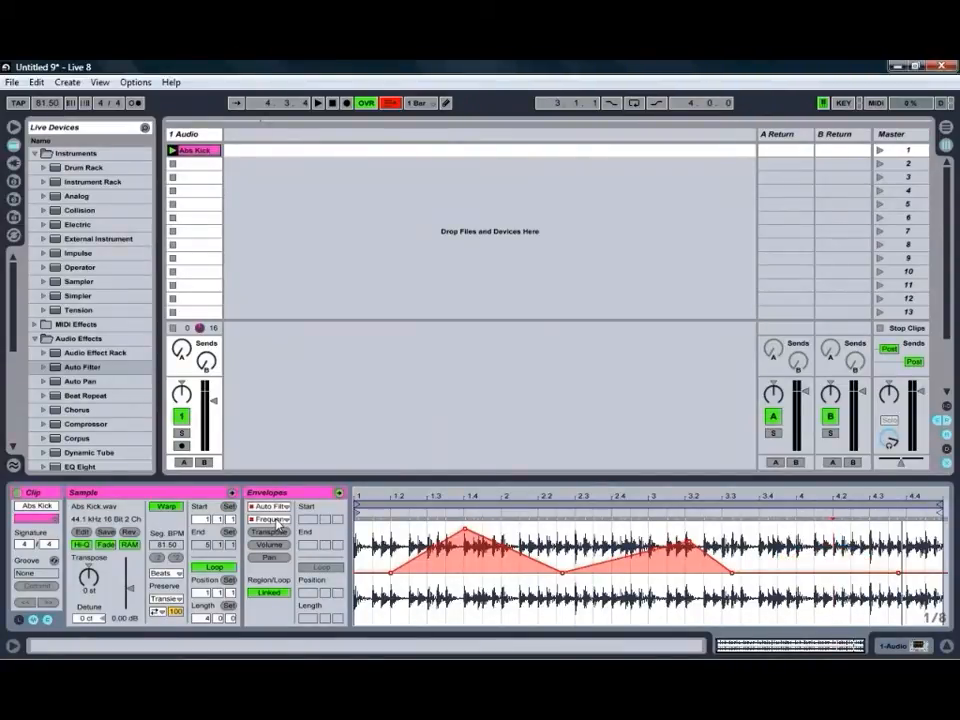
pyautogui.hotkey('ctrl', 'z')
pyautogui.hotkey('ctrl', 'z')
pyautogui.hotkey('ctrl', 'z')
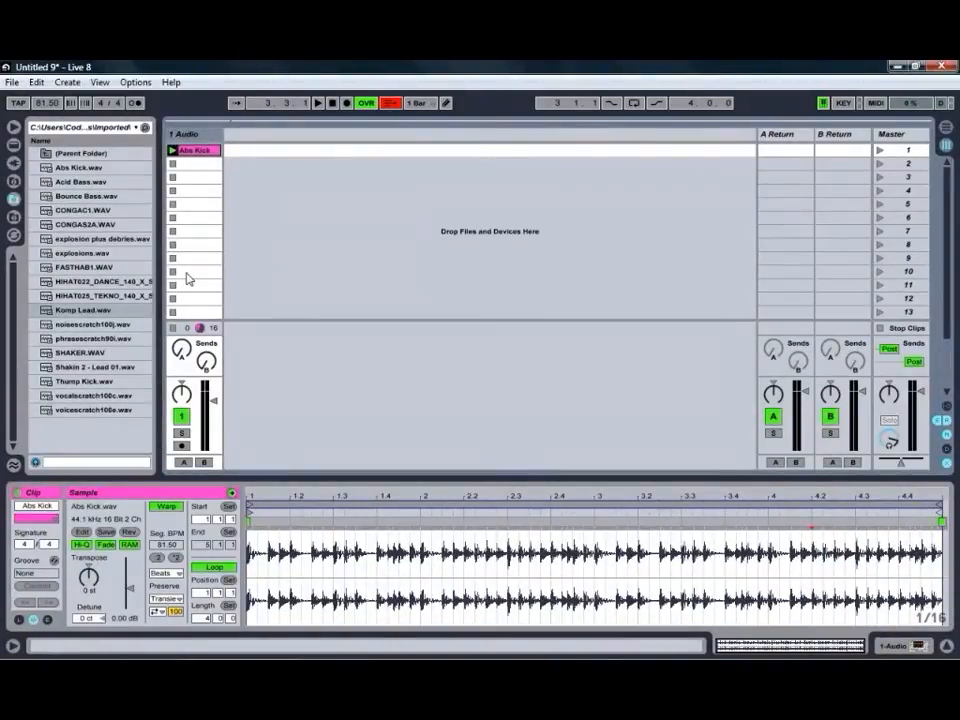
# - Delete the Auto Filter device from the Abs Kick track and return to the clip waveform
pyautogui.click(188, 134)
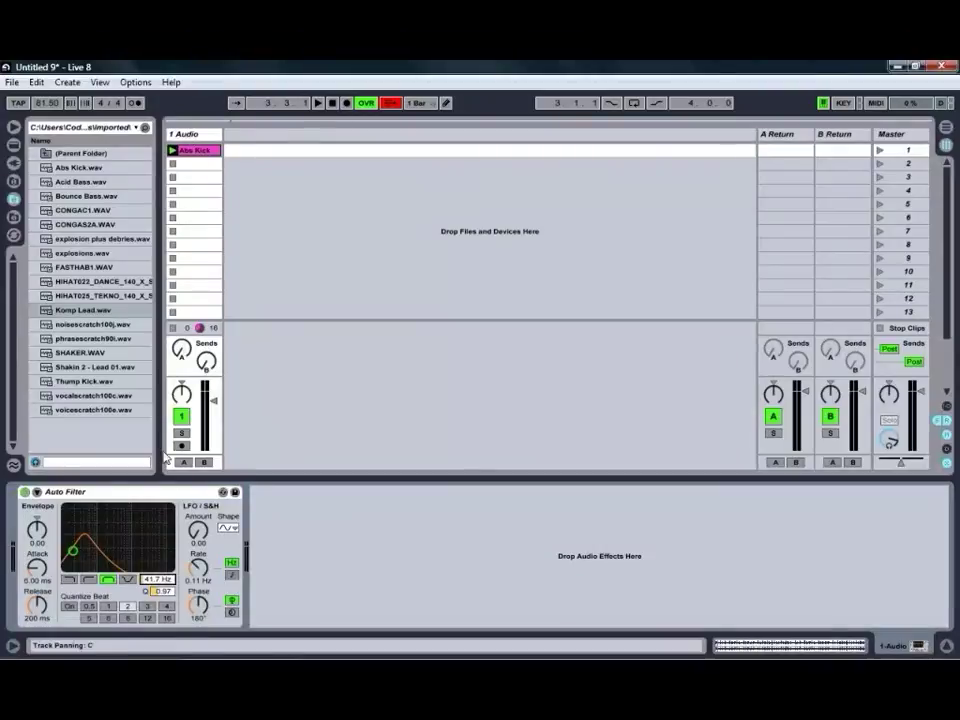
pyautogui.rightClick(102, 501)
pyautogui.click(127, 572)
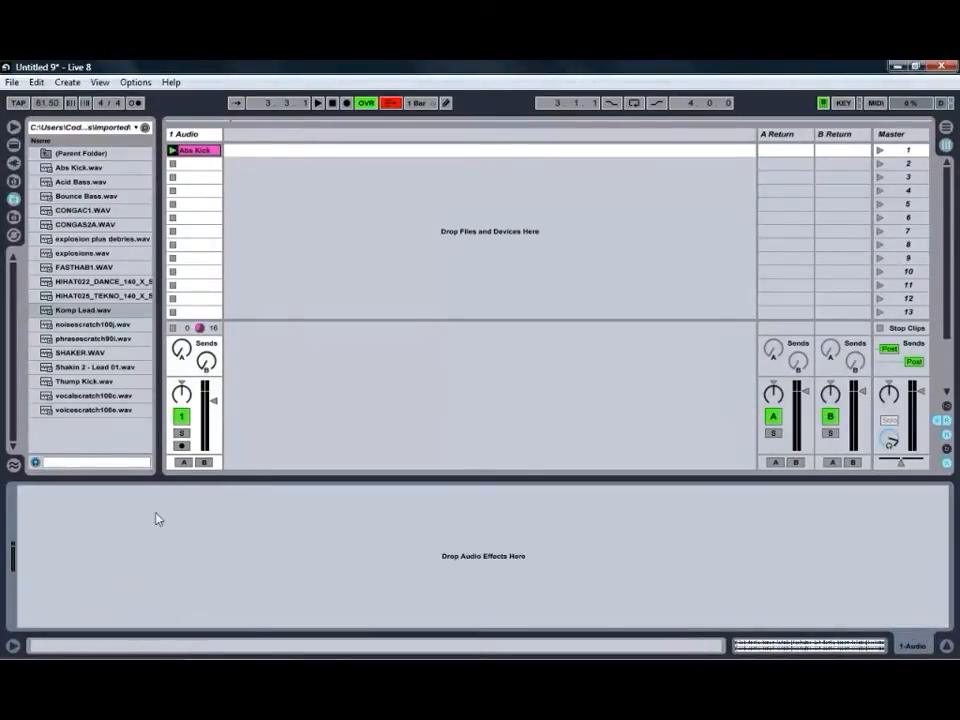
pyautogui.click(195, 150)
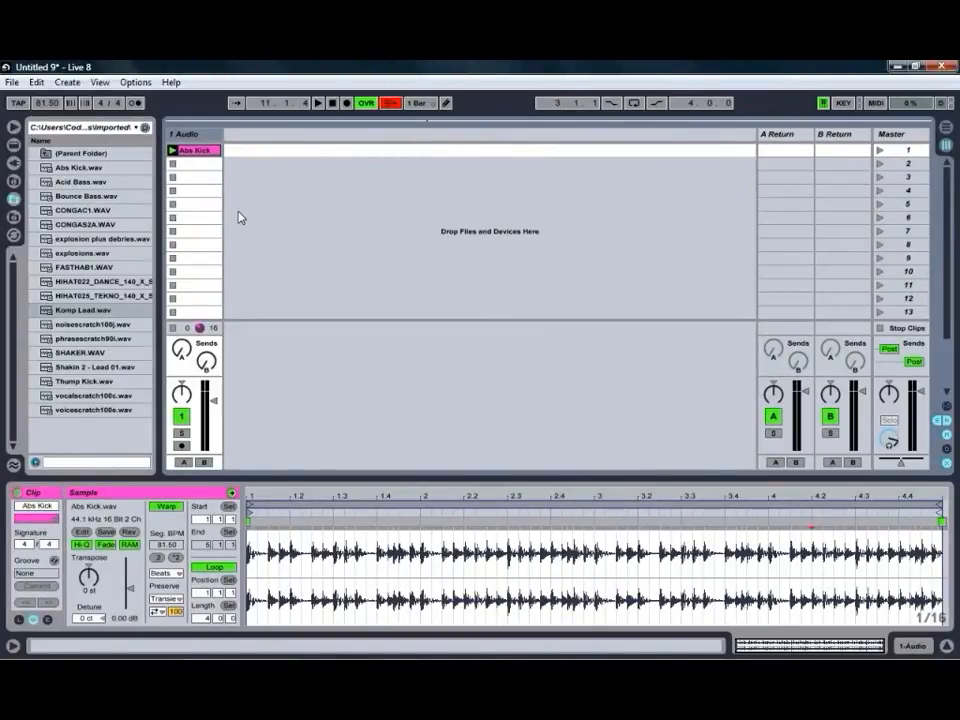
# - Drop Komp Lead.wav and SHAKER.WAV into new second and third audio tracks beside Abs Kick
pyautogui.moveTo(83, 310); pyautogui.dragTo(261, 162)
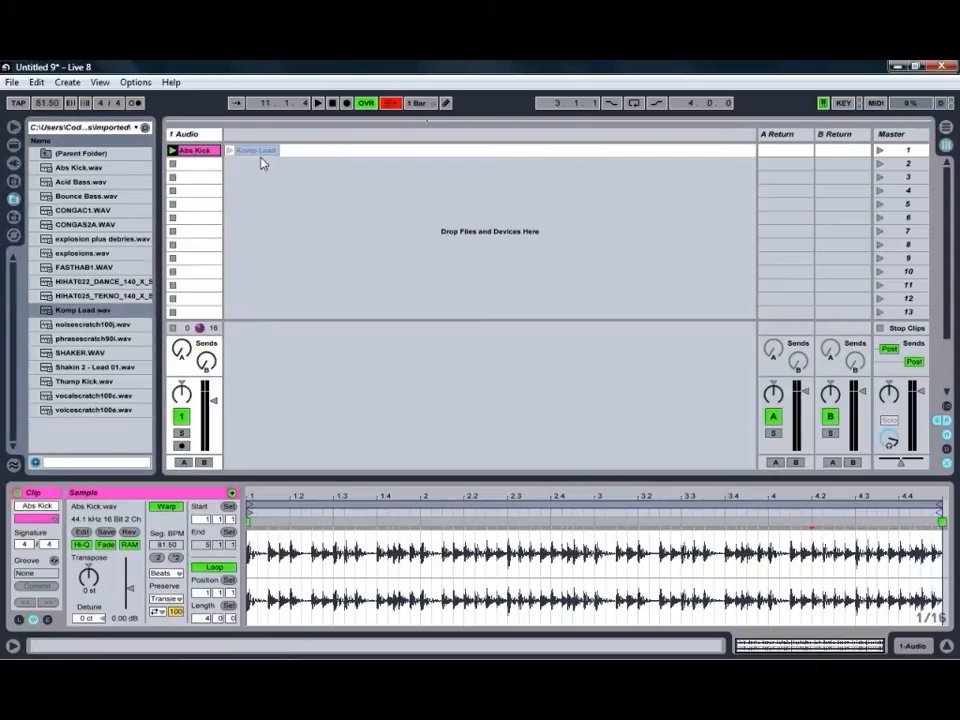
pyautogui.moveTo(231, 215); pyautogui.dragTo(240, 220)
pyautogui.moveTo(80, 352); pyautogui.dragTo(305, 173)
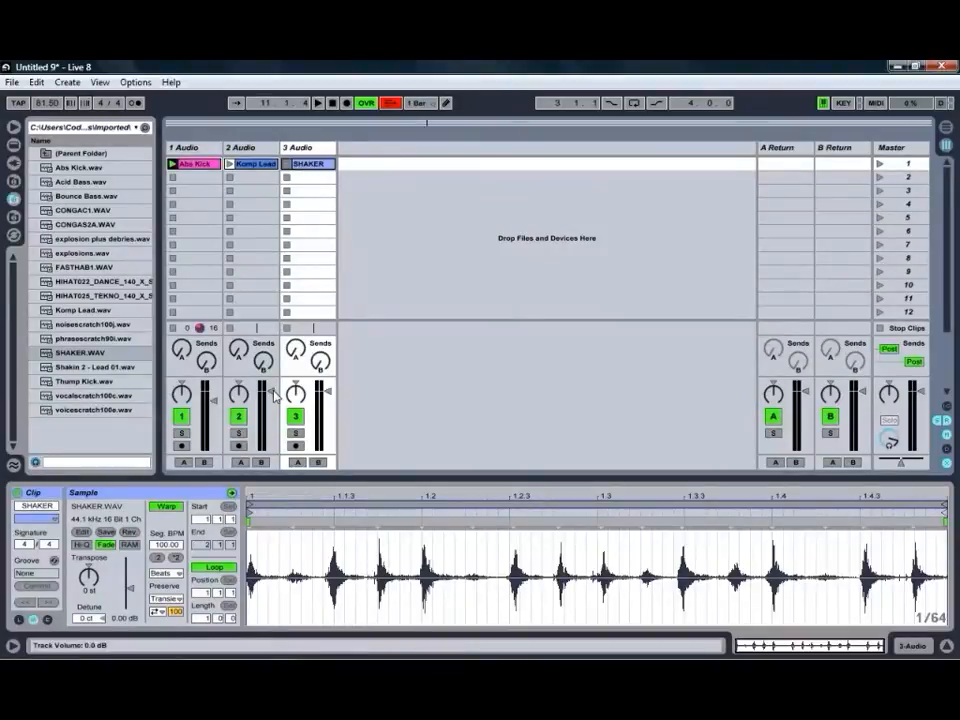
# - Lower track 2's volume to about -12 dB and adjust track 3's fader
pyautogui.moveTo(271, 392); pyautogui.dragTo(275, 415)
pyautogui.moveTo(326, 392); pyautogui.dragTo(330, 410)
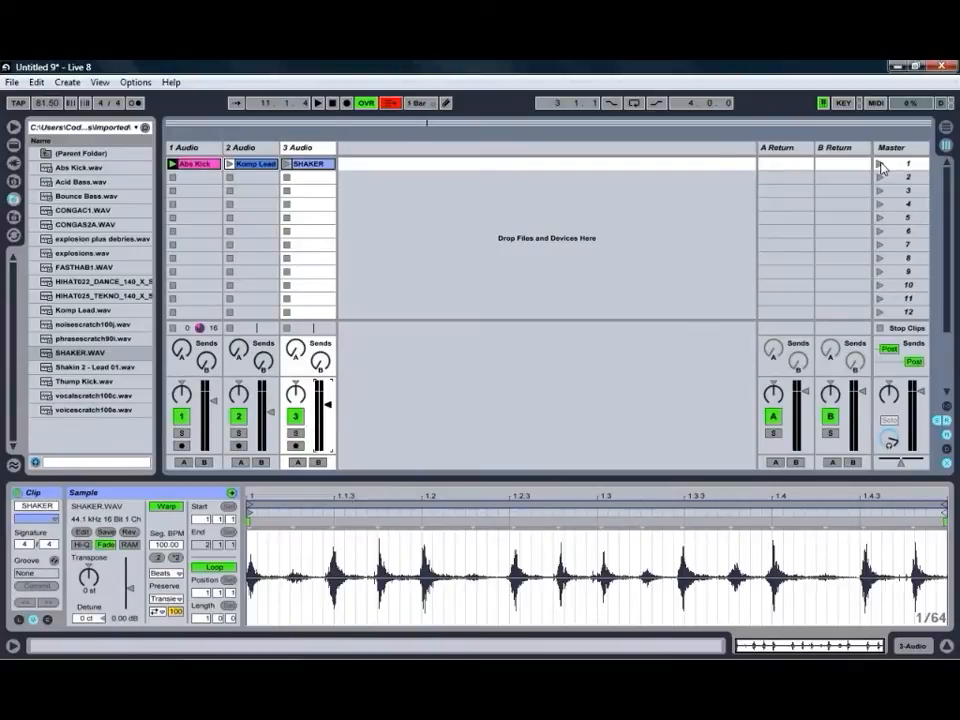
# - Launch scene 1 so all three clips play and turn SHAKER down to about -15 dB
pyautogui.click(880, 167)
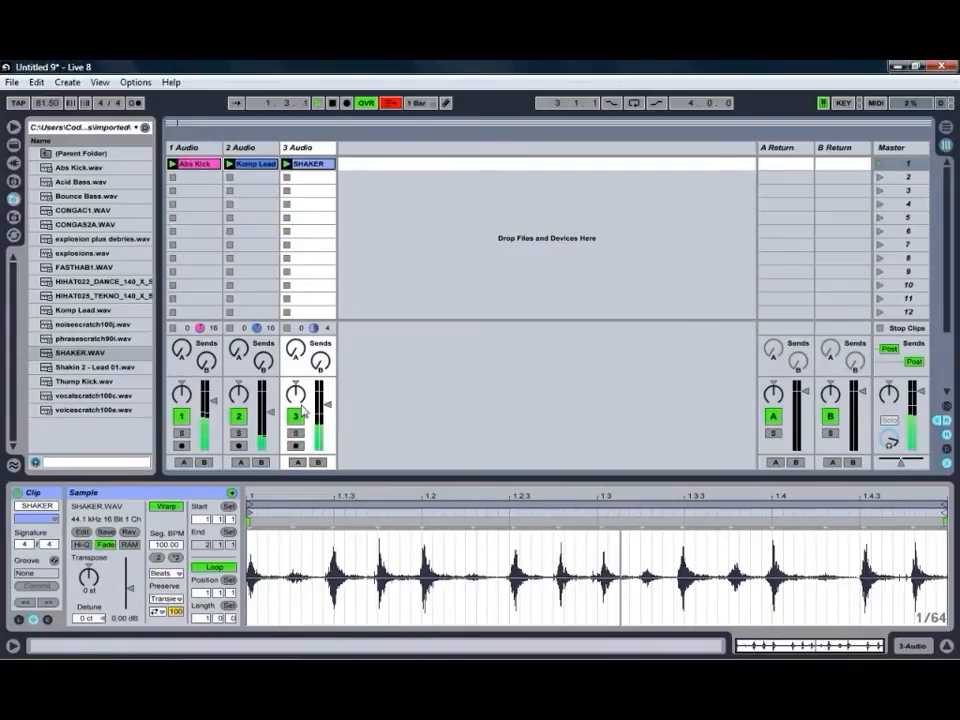
pyautogui.moveTo(327, 403); pyautogui.dragTo(328, 421)
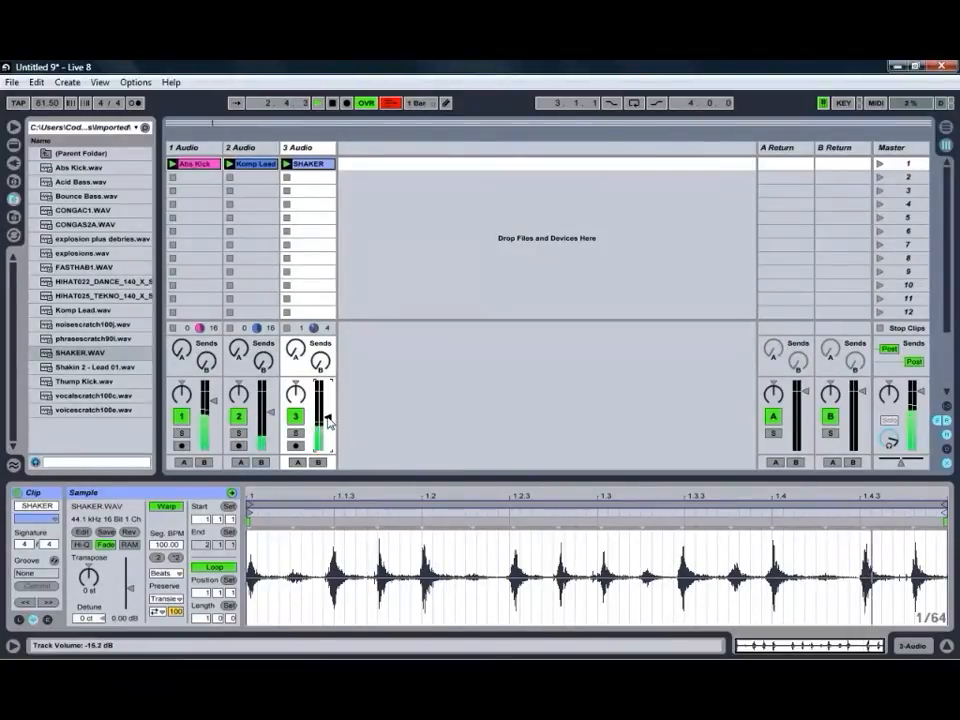